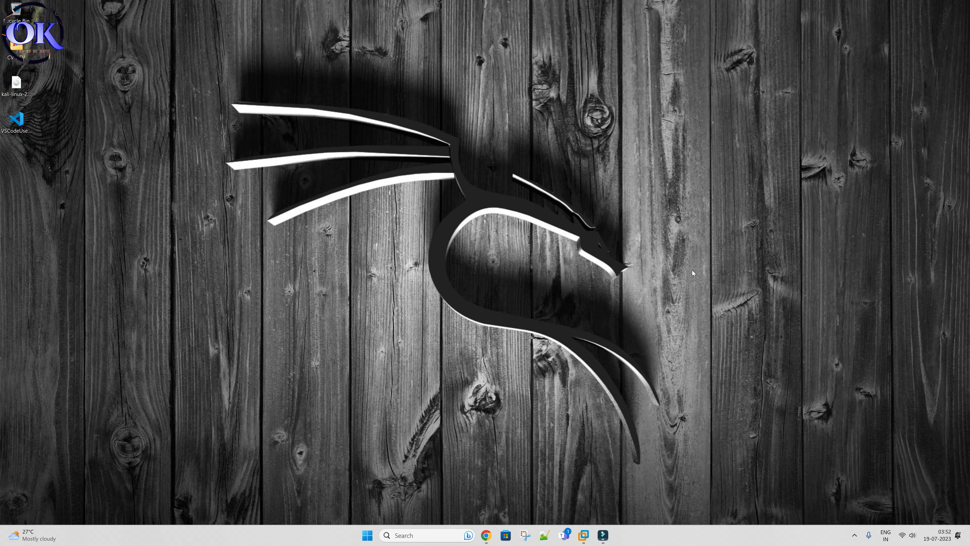
Step: Search Google for "kali linux" in Chrome and open the official Download / Get Kali page
click(486, 535)
click(427, 206)
text(k)
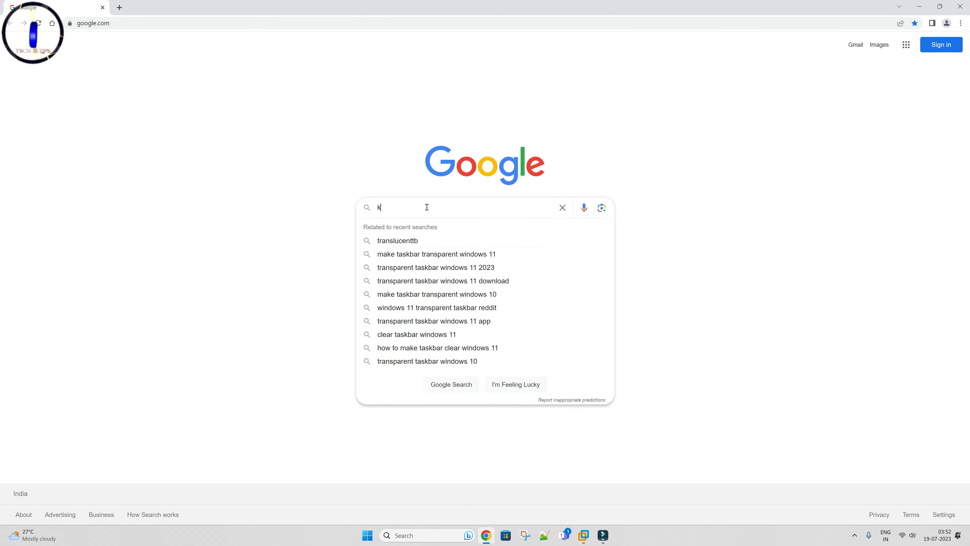
text(ali linux)
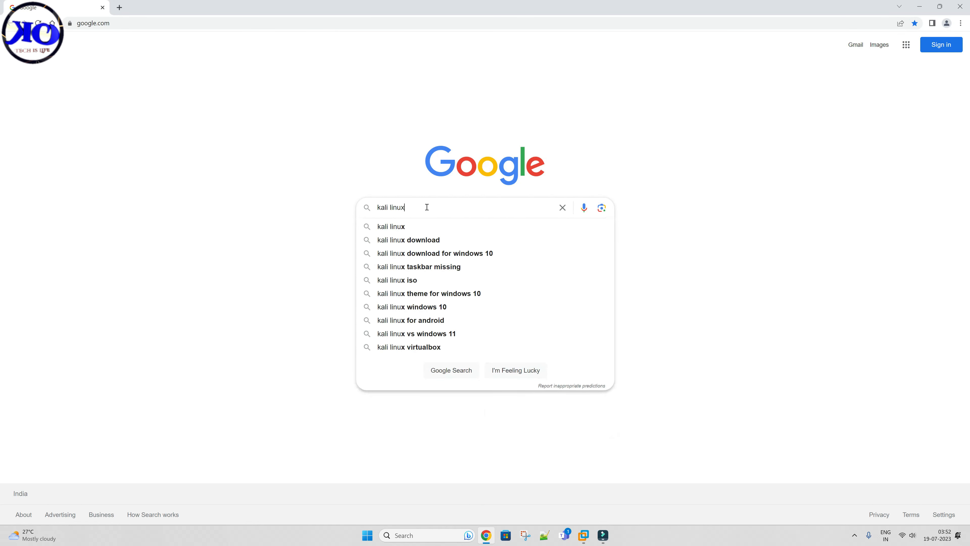
key(Return)
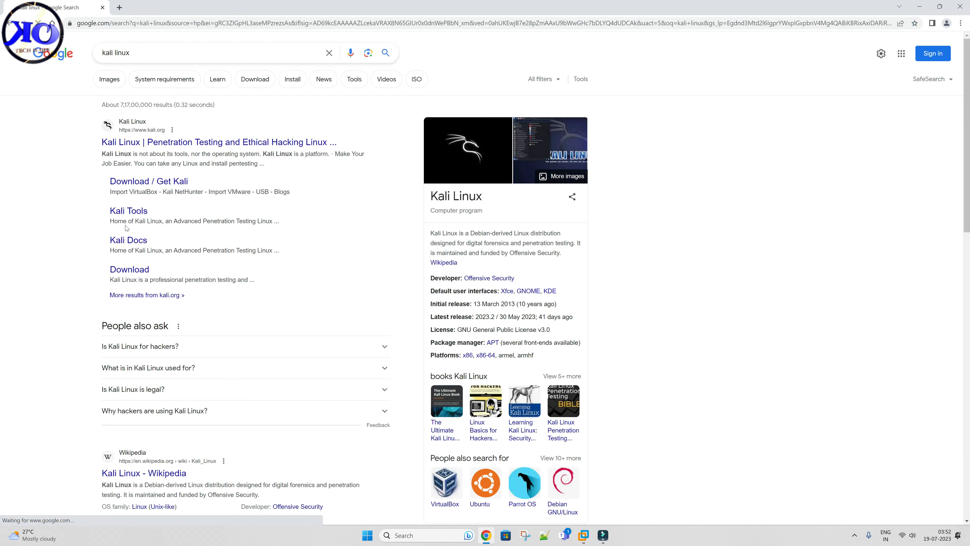
click(183, 184)
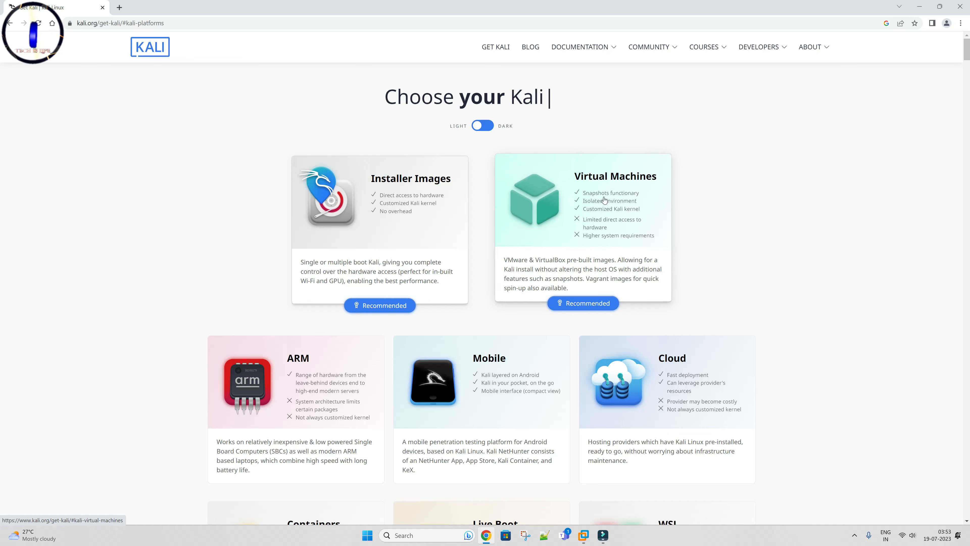
Step: Look at the recommended pre-built virtual machine images, then return to the Kali platform overview and review the other options
click(597, 310)
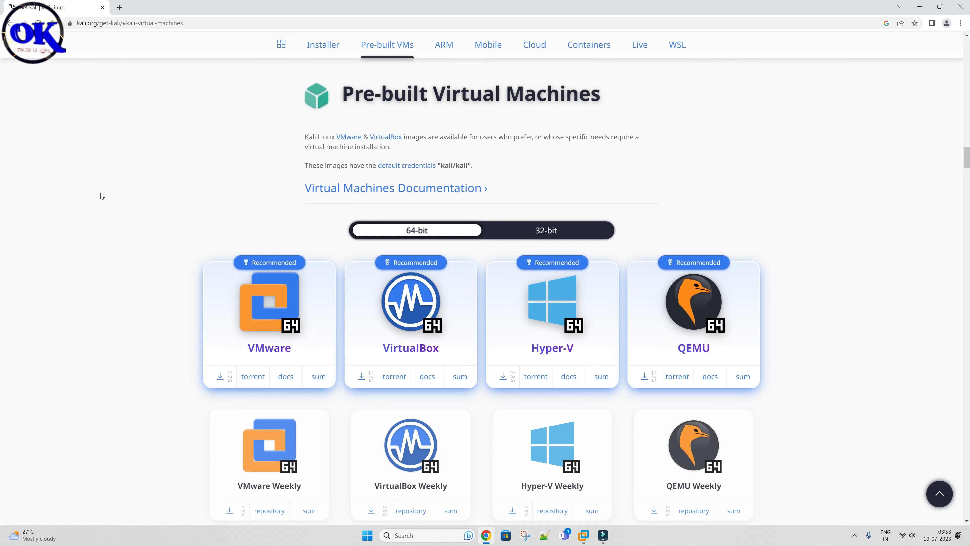
click(8, 24)
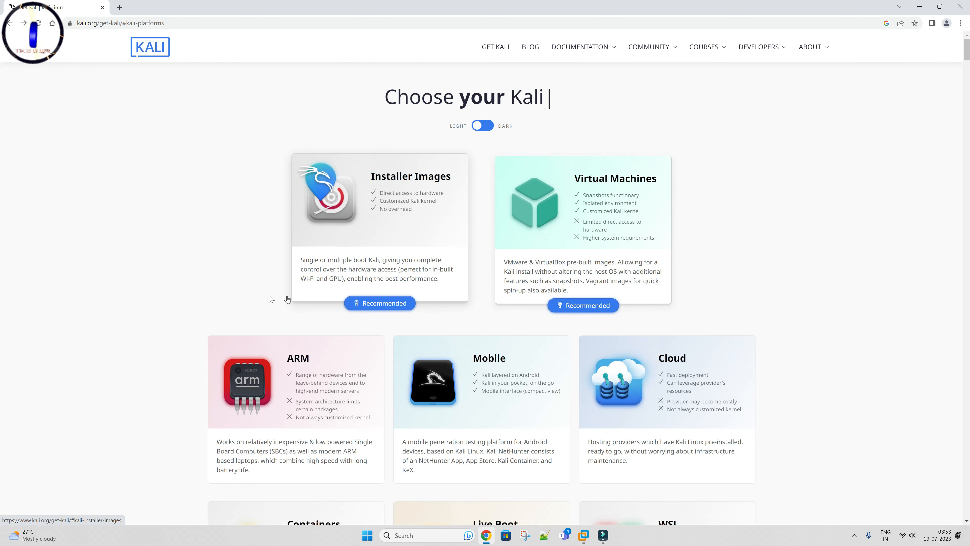
scroll(335, 378, down, 2)
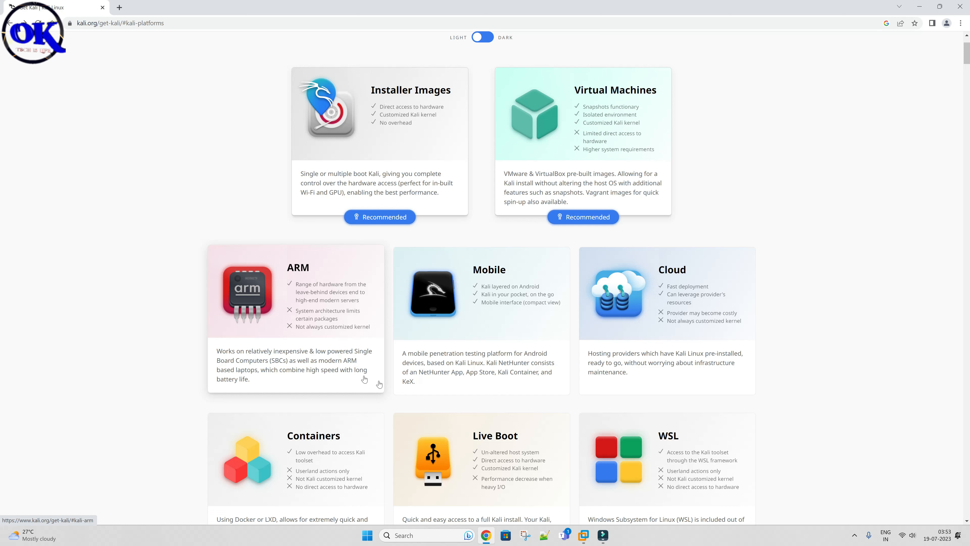
scroll(526, 351, up, 1)
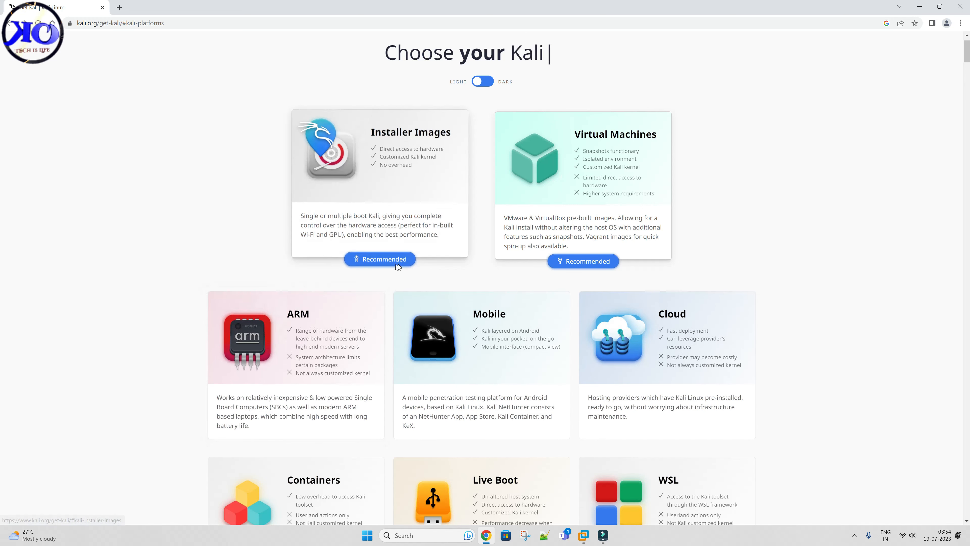
Step: Open the Installer Images section and start downloading the recommended 64-bit Kali Linux 2023.2 Installer image
click(386, 262)
scroll(350, 360, down, 3)
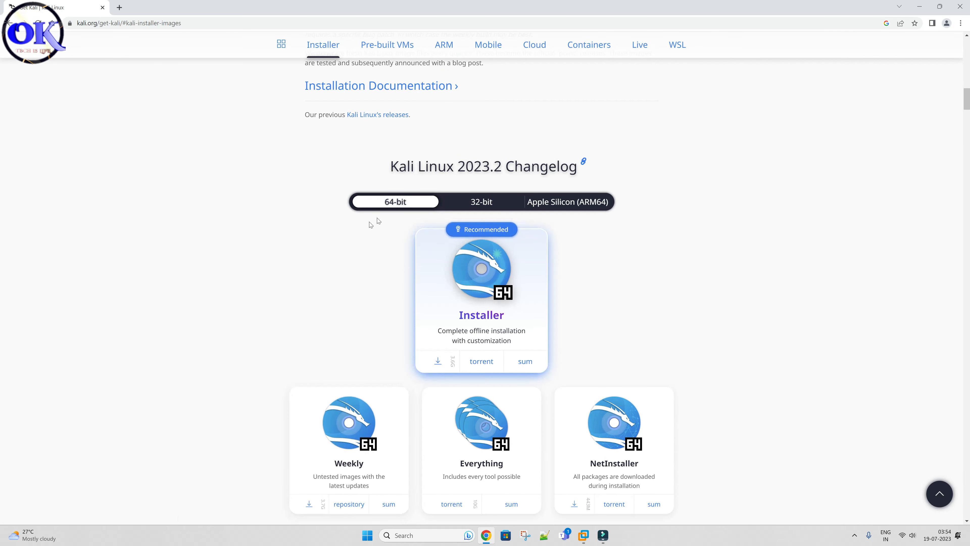
scroll(440, 411, up, 1)
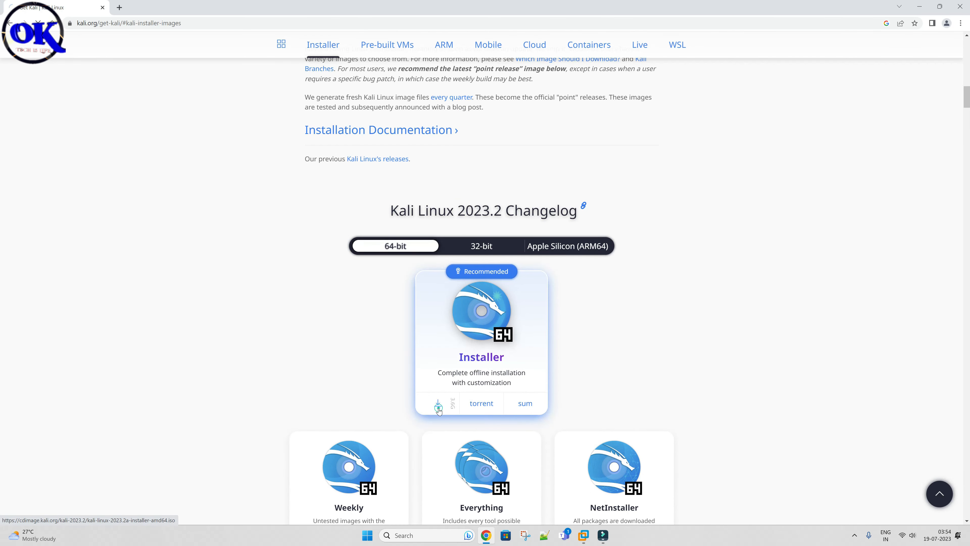
click(438, 407)
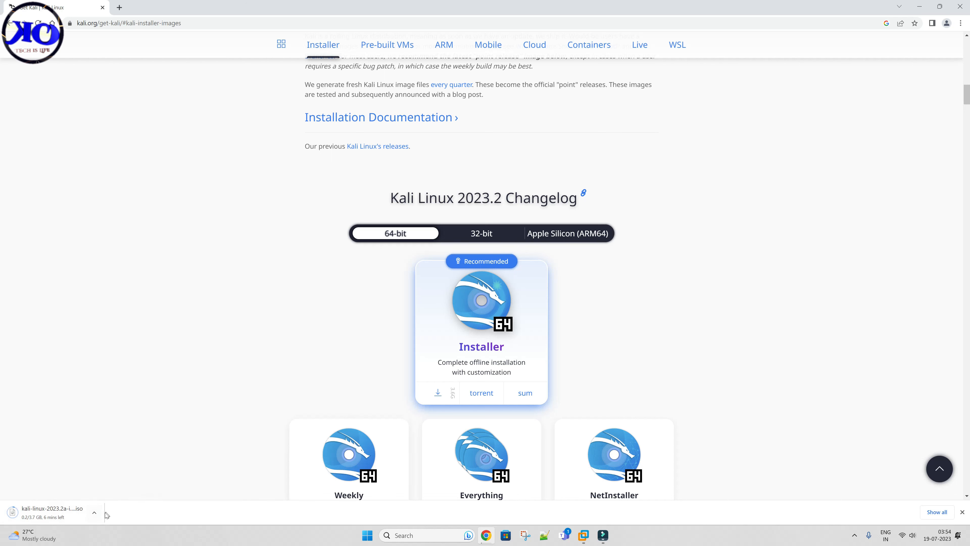
Step: Cancel the running Kali ISO download and minimize the browser to get back to the desktop
click(96, 518)
click(119, 494)
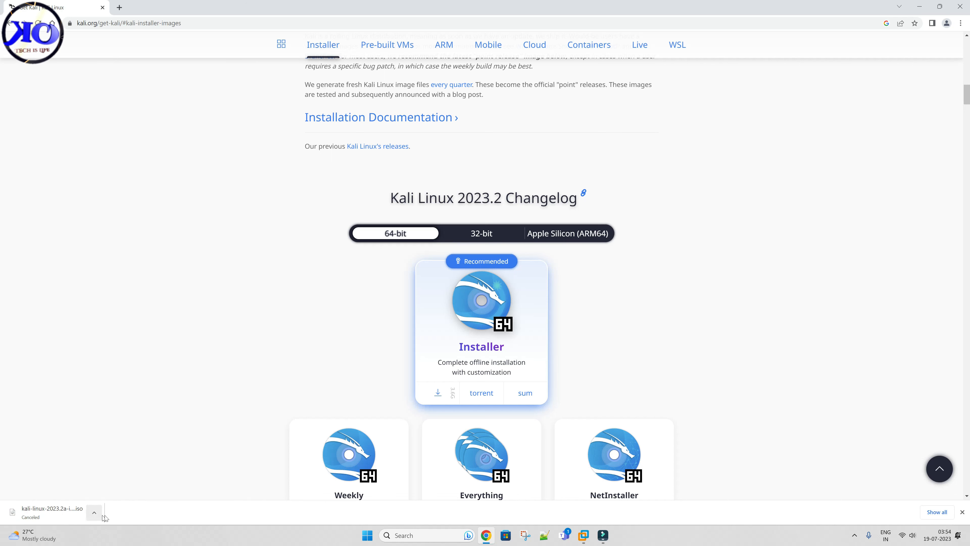
click(920, 7)
click(67, 195)
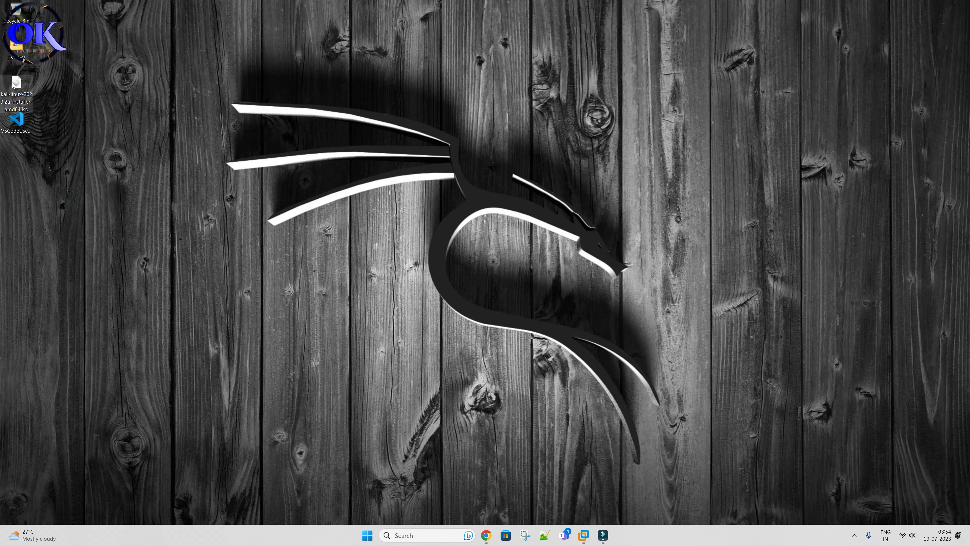
click(304, 276)
Step: Search Windows for "vmware" and launch VMware Workstation Pro
click(367, 536)
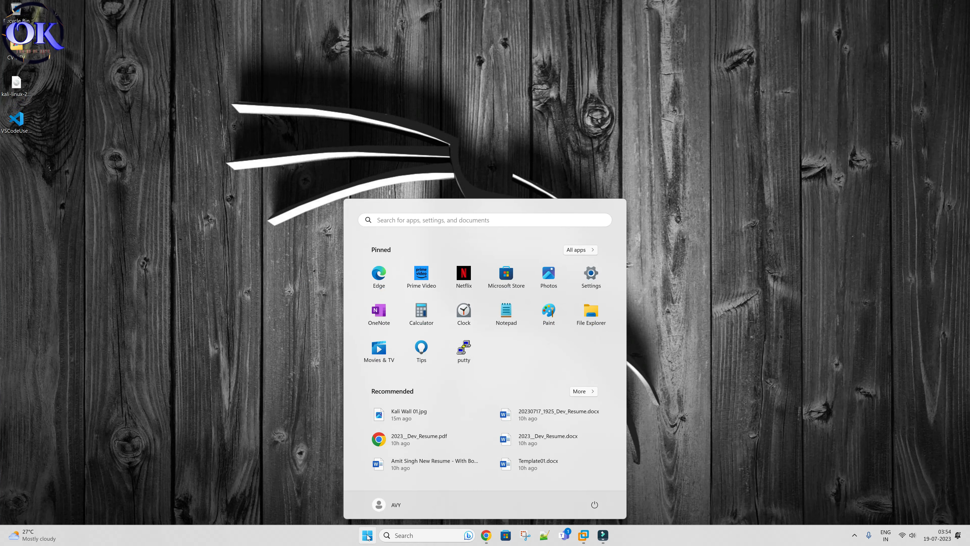
text(vmware)
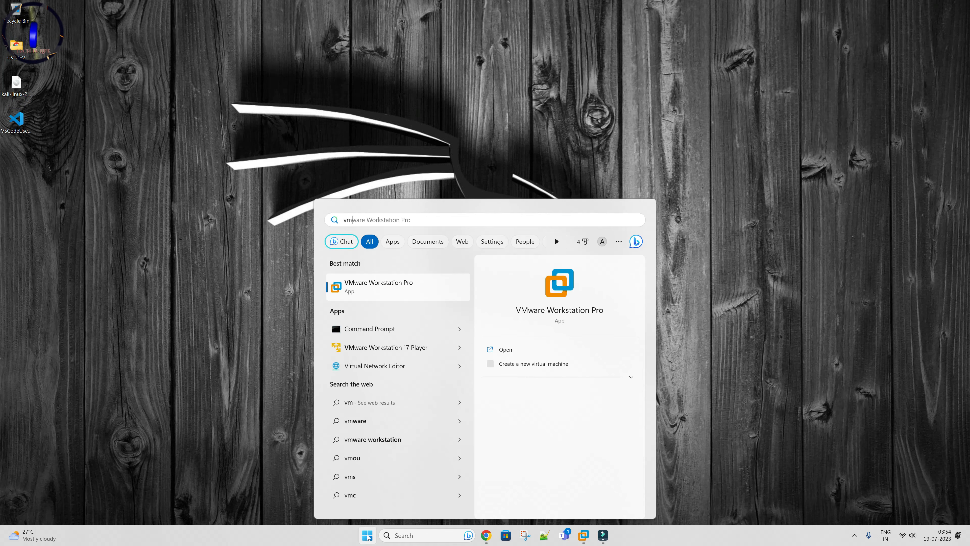
key(BackSpace)
key(BackSpace)
key(BackSpace)
key(BackSpace)
key(BackSpace)
key(BackSpace)
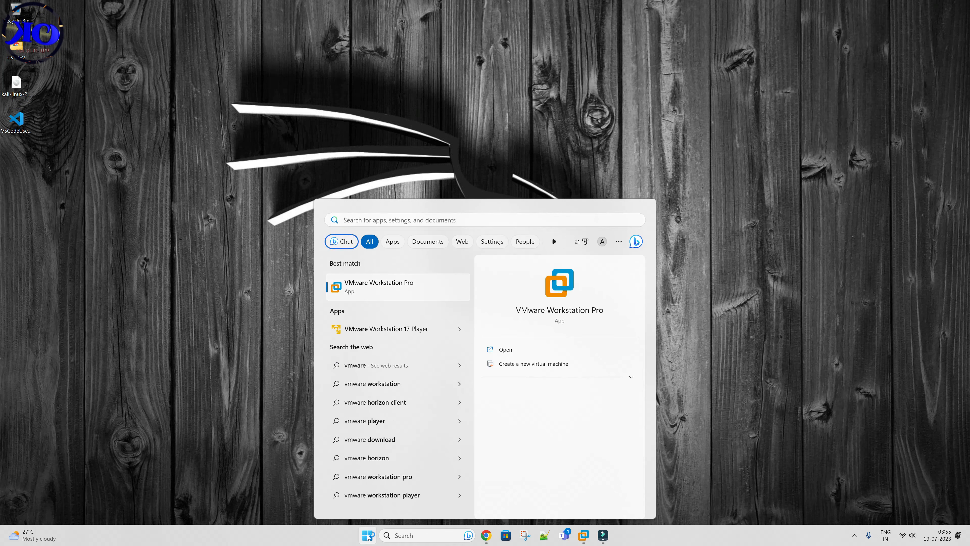
click(368, 536)
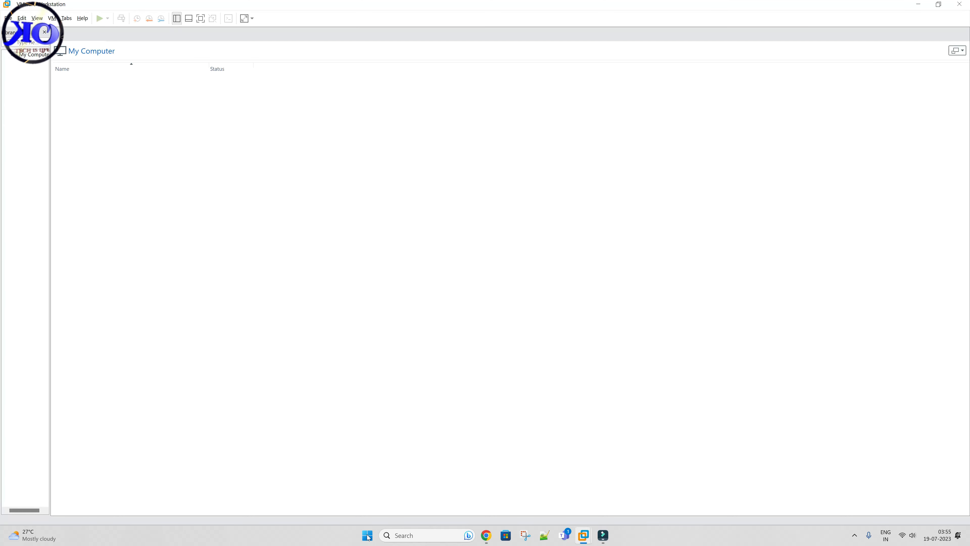
Step: Start a new virtual machine with the Custom (advanced) configuration and accept Workstation 17.x hardware compatibility
click(11, 20)
click(30, 28)
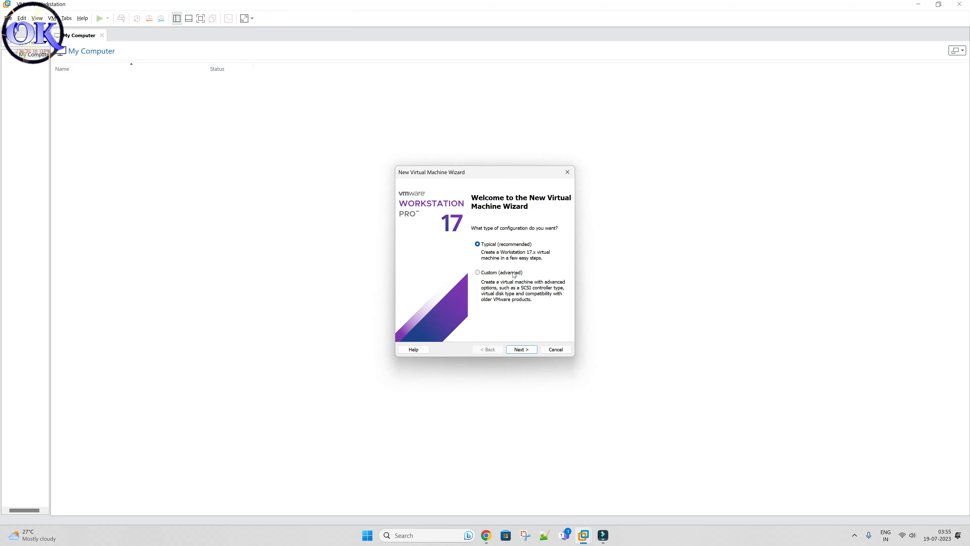
click(513, 274)
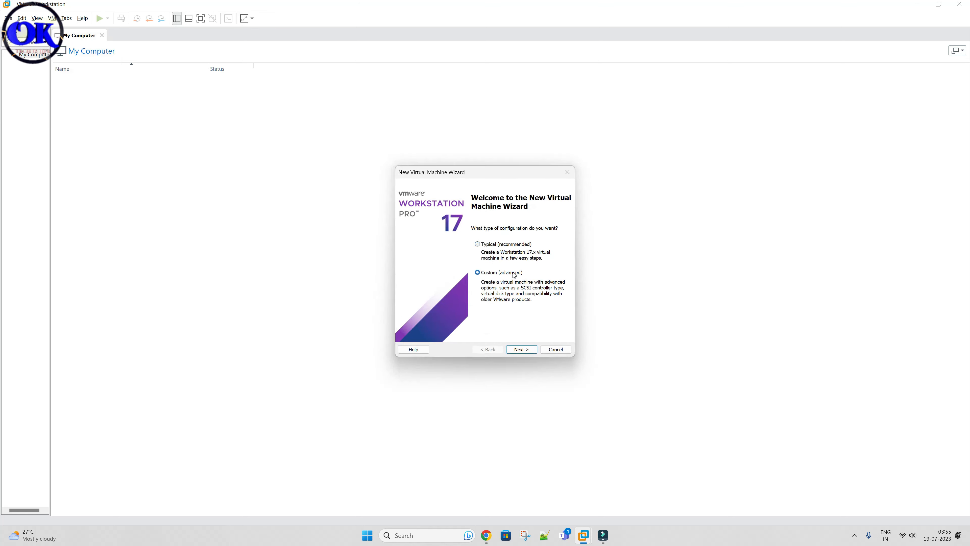
click(525, 349)
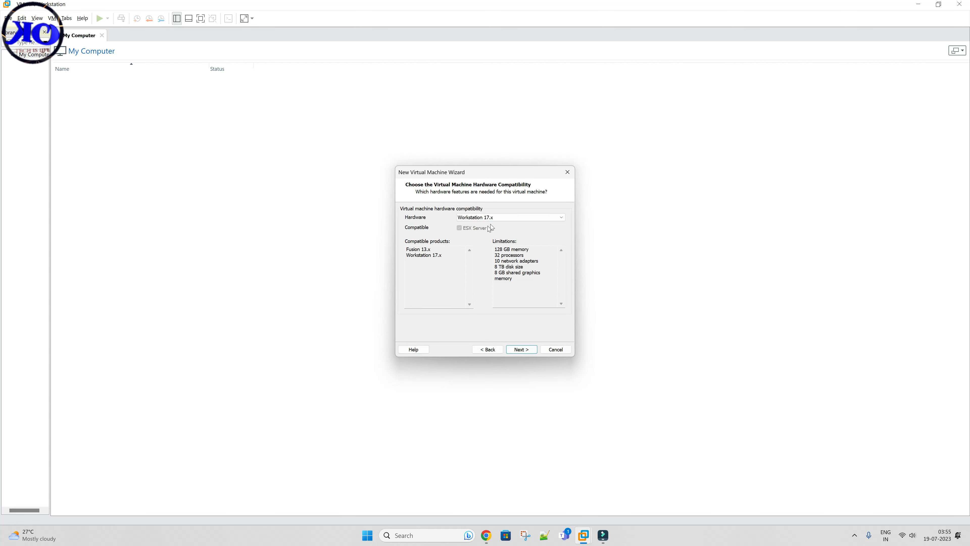
click(522, 348)
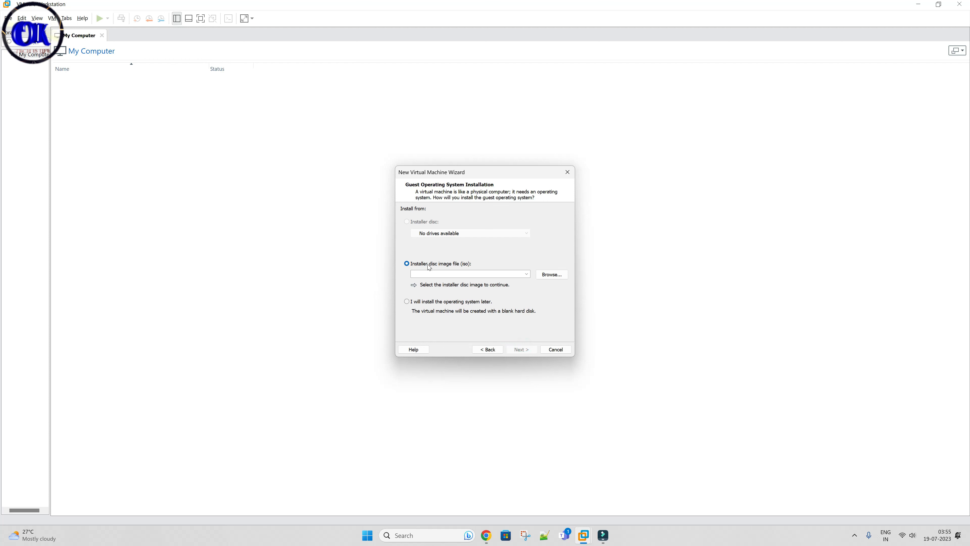
Step: Choose to install the guest operating system later instead of using an installer disc image, and continue
click(530, 275)
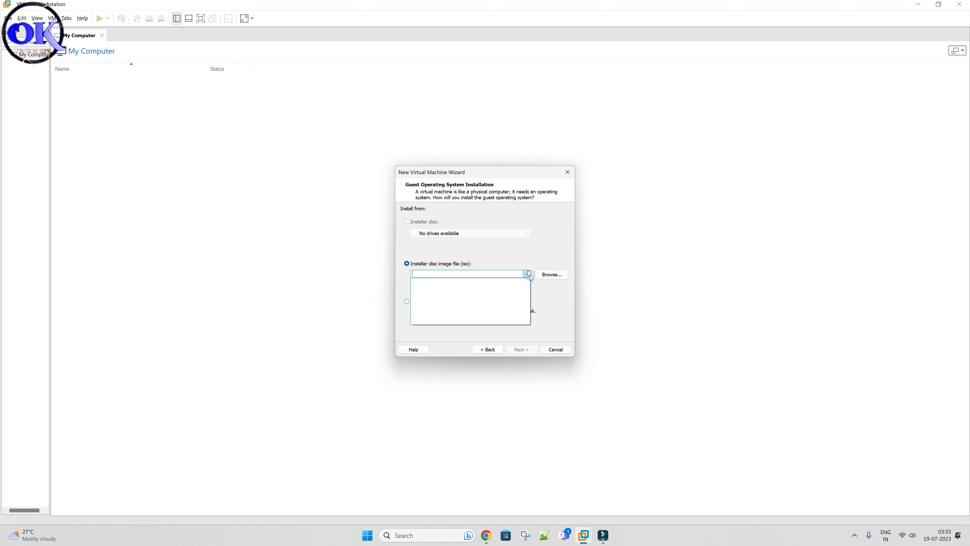
click(527, 259)
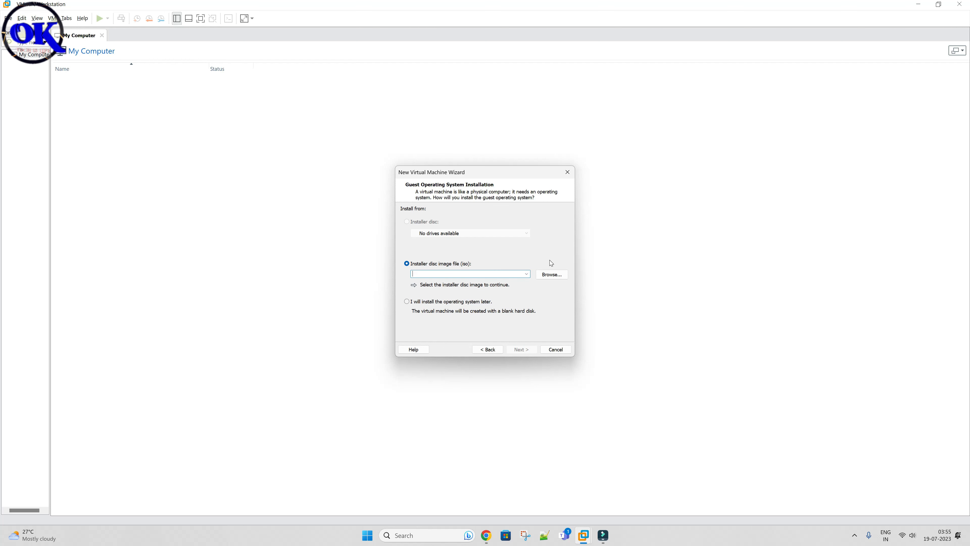
click(407, 301)
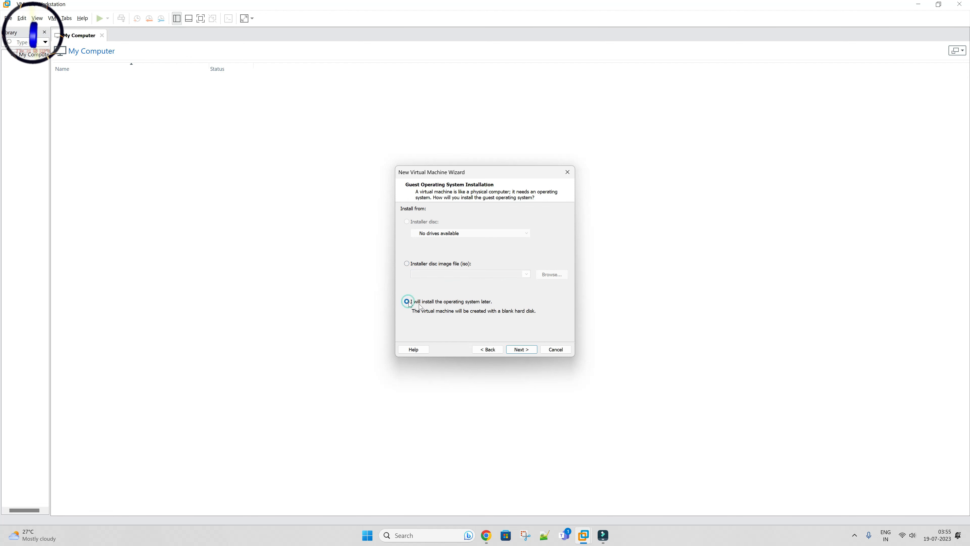
click(530, 351)
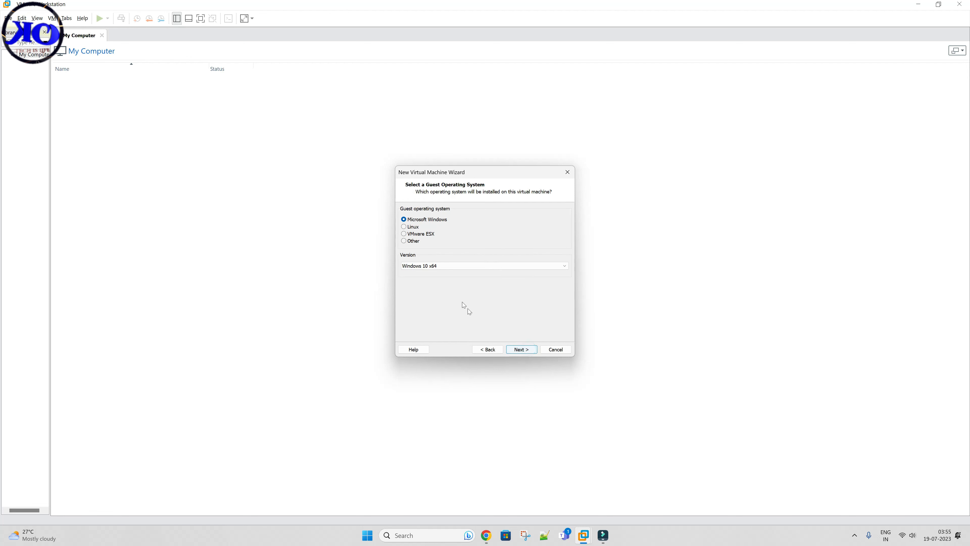
Step: Set the guest operating system to Linux with version Other Linux 5.x kernel 64-bit, and continue
click(413, 228)
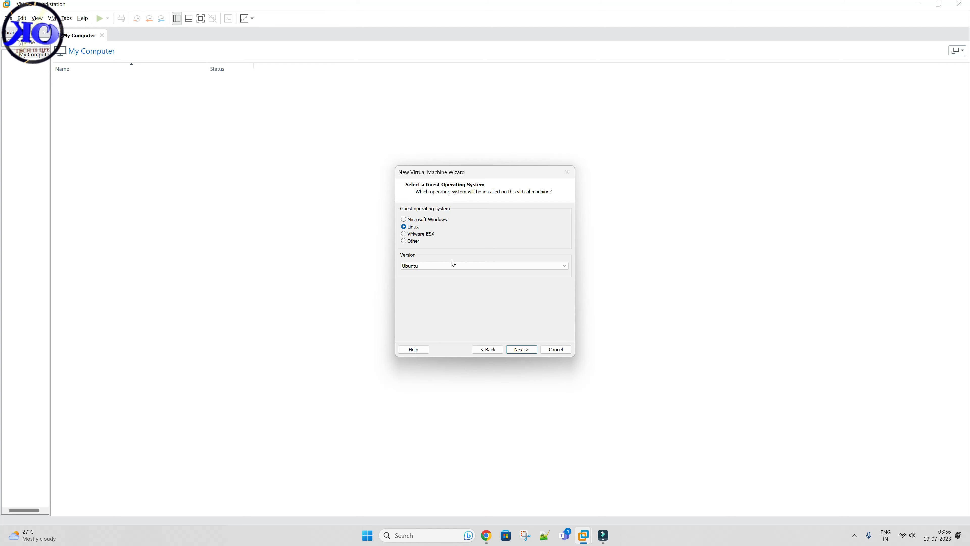
click(457, 263)
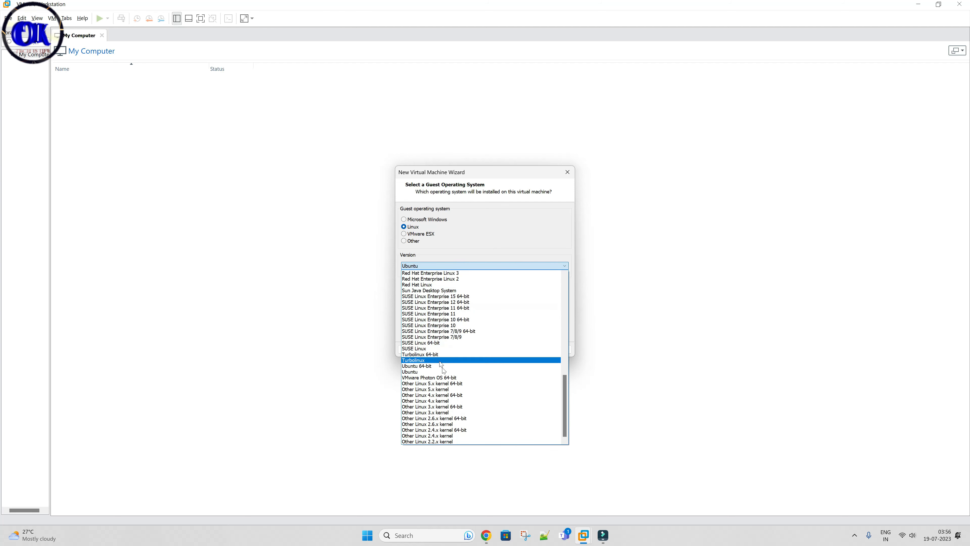
click(450, 384)
click(521, 349)
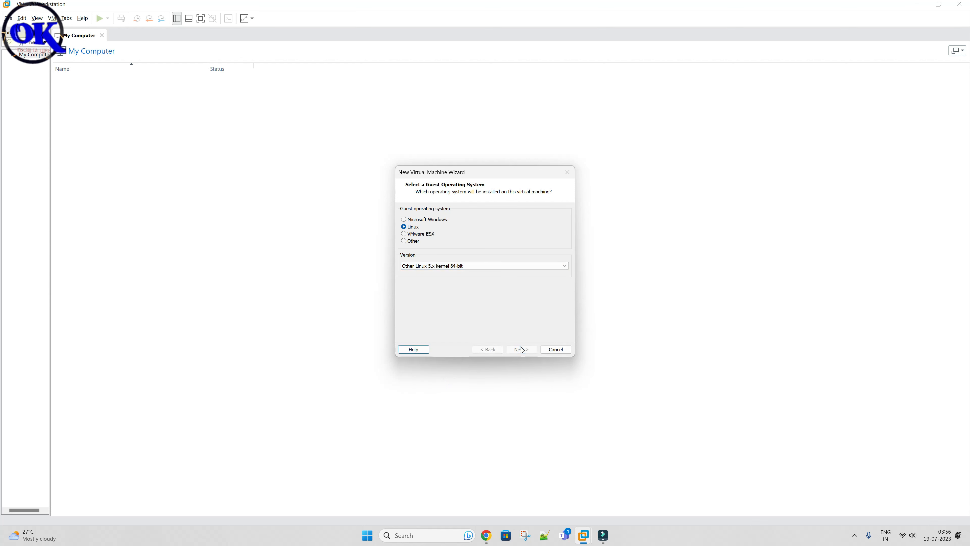
Step: Name the virtual machine "Kali", keep its default storage location, and continue
text(Kali)
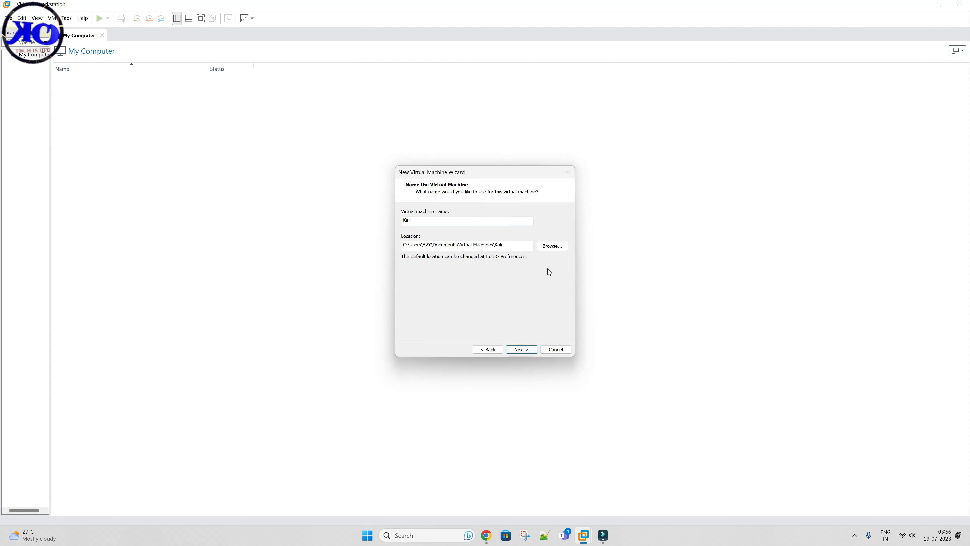
click(555, 245)
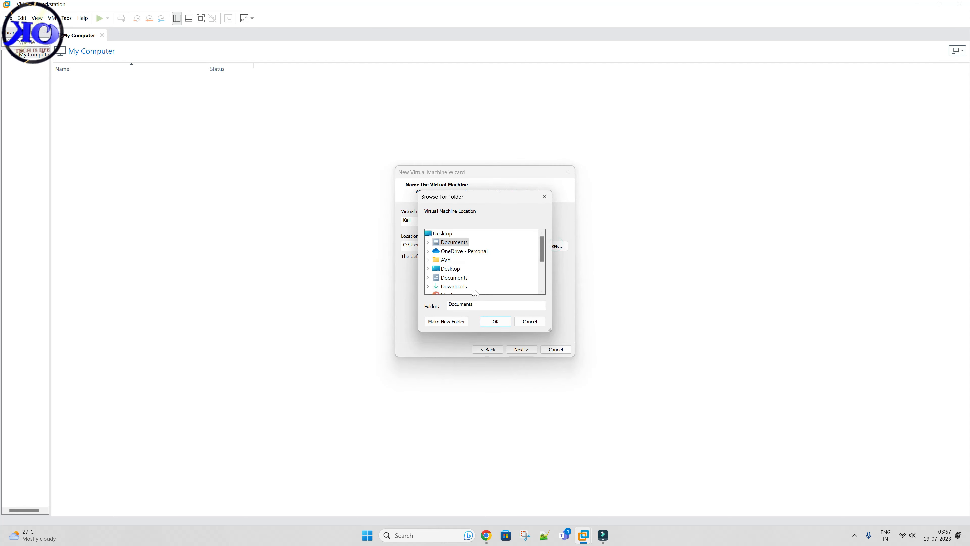
click(530, 321)
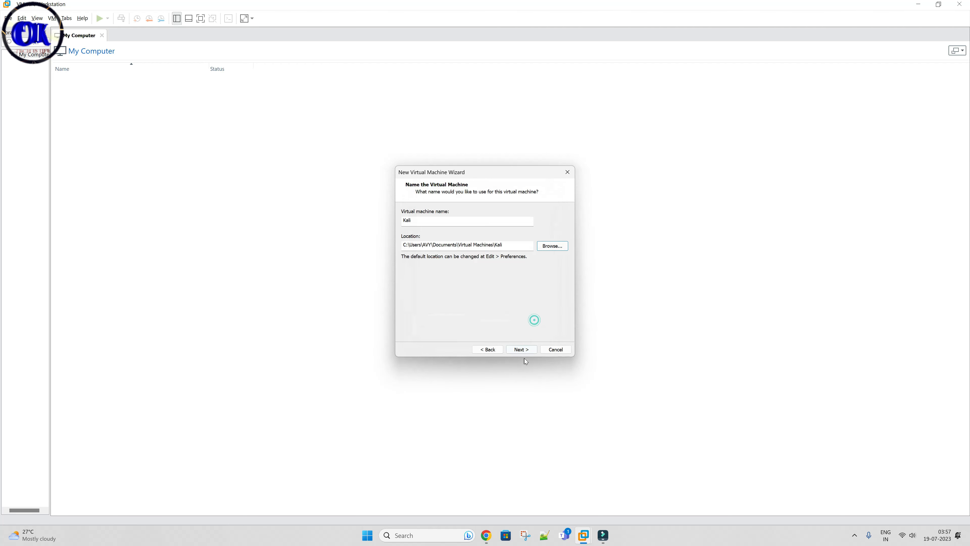
click(525, 351)
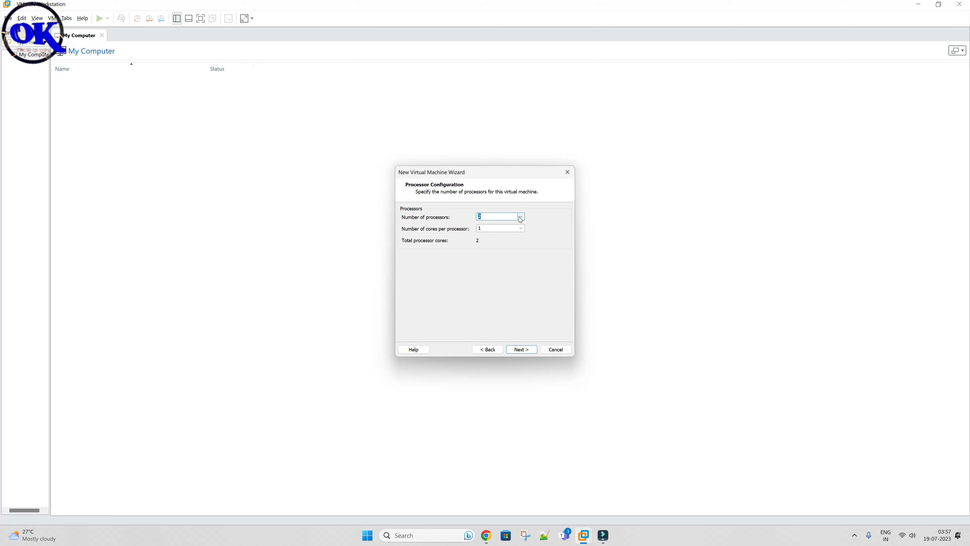
Step: Keep 2 processors with 1 core per processor for the virtual machine, and continue
click(519, 217)
click(502, 231)
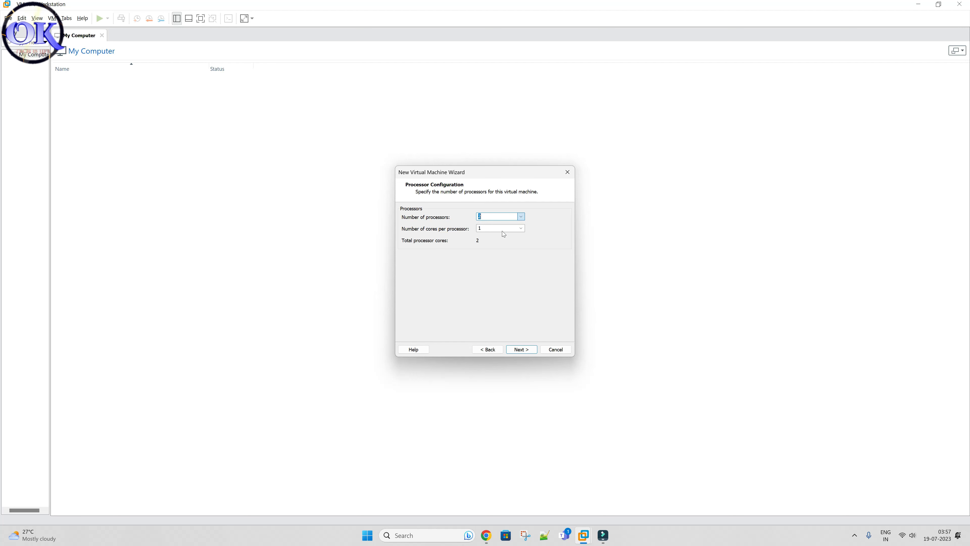
click(503, 230)
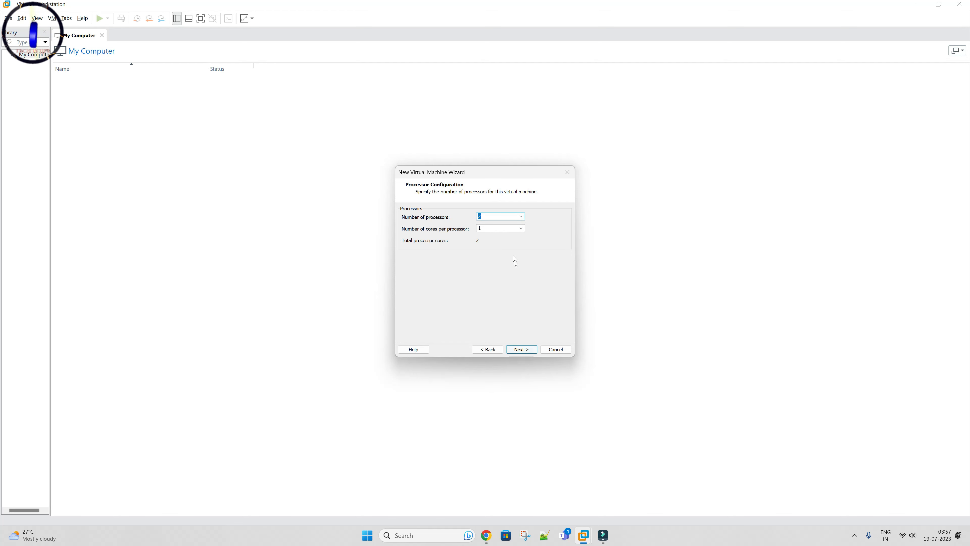
click(520, 228)
click(520, 228)
click(546, 233)
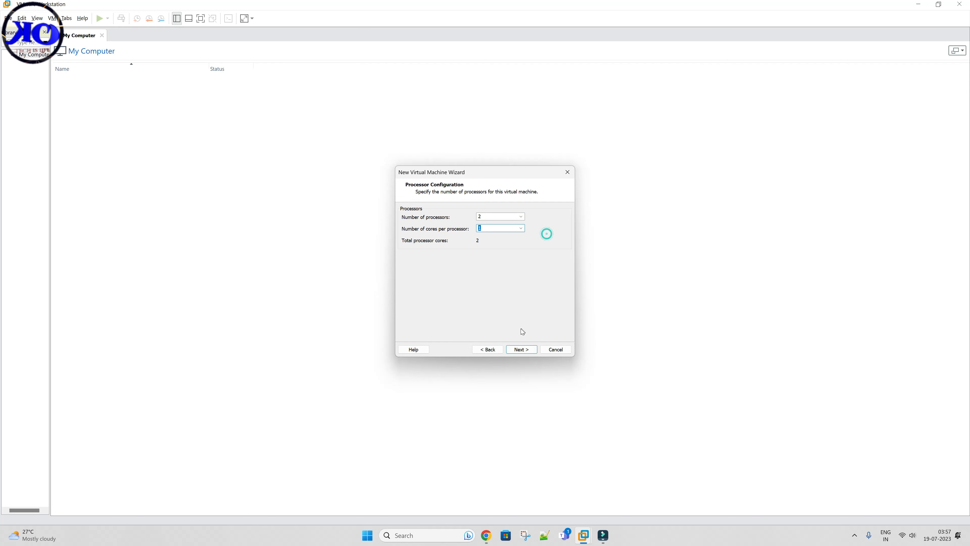
click(494, 275)
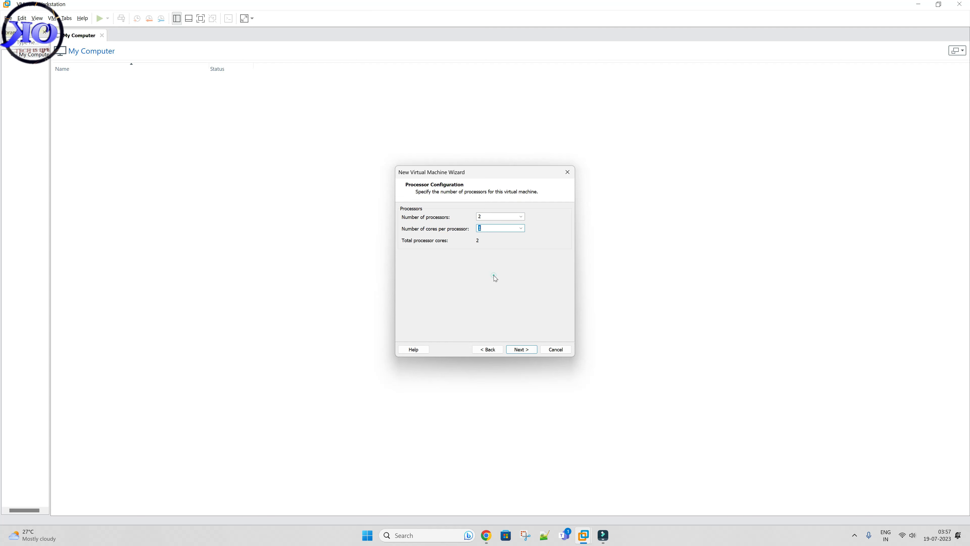
click(530, 350)
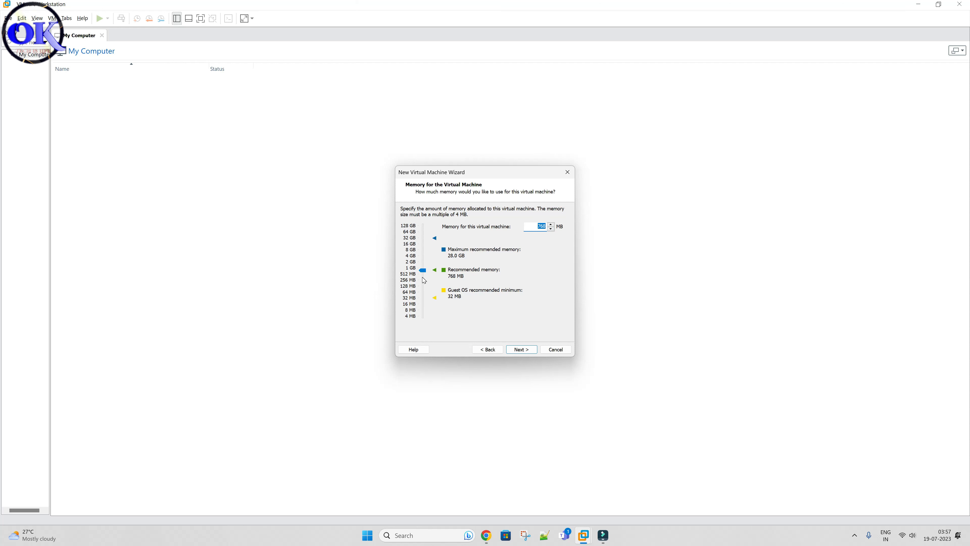
Step: Set the virtual machine's memory to 8192 MB and continue
drag(425, 273, 427, 251)
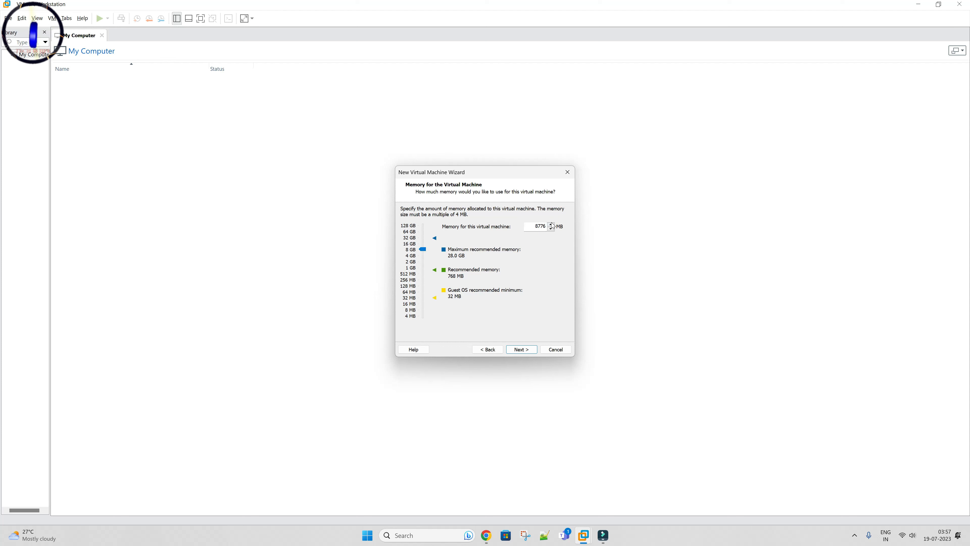
double_click(543, 227)
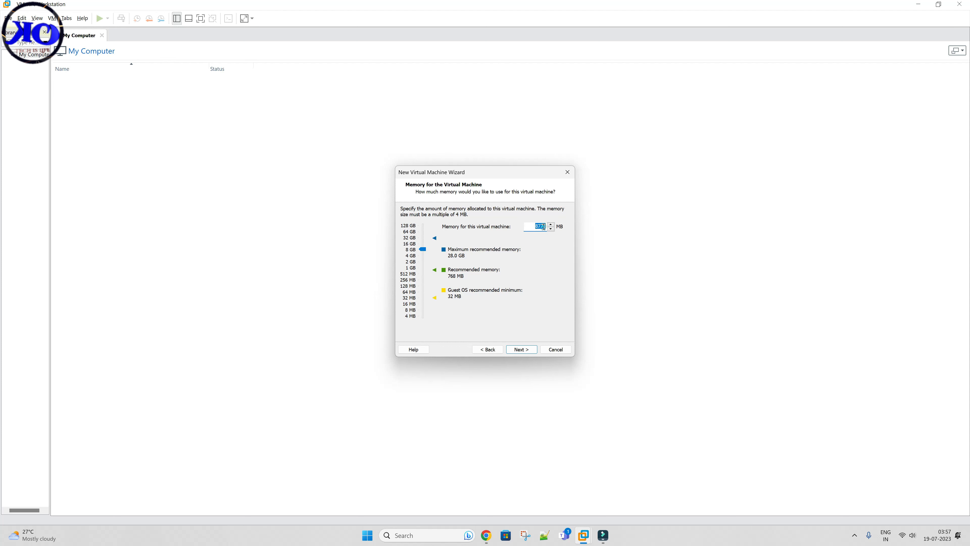
text(8192)
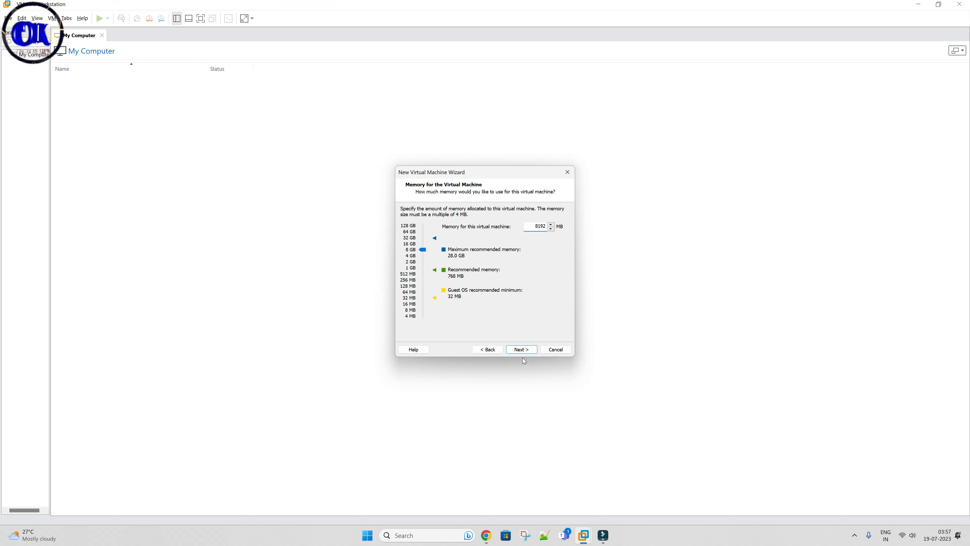
click(523, 349)
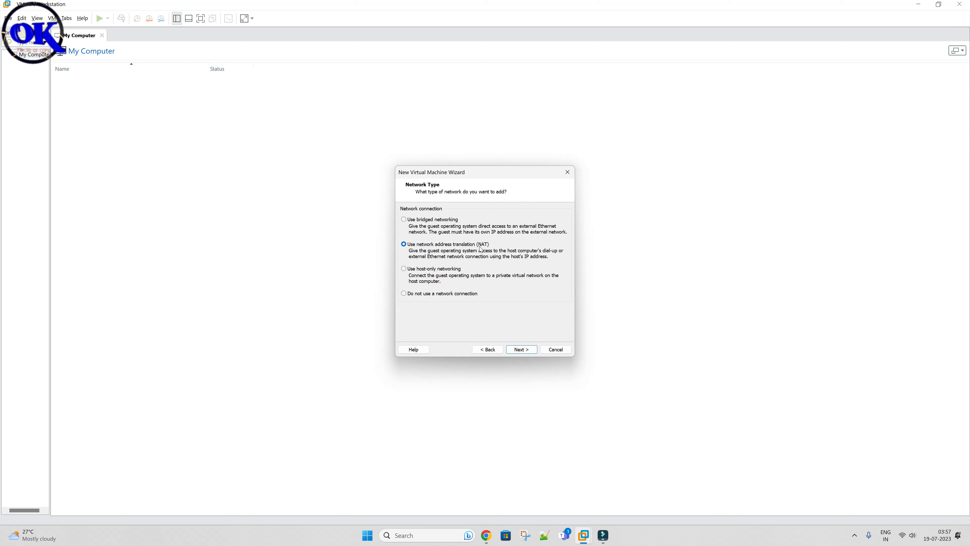
Step: Accept NAT networking, the recommended LSI Logic controller and the recommended SCSI disk type
click(530, 346)
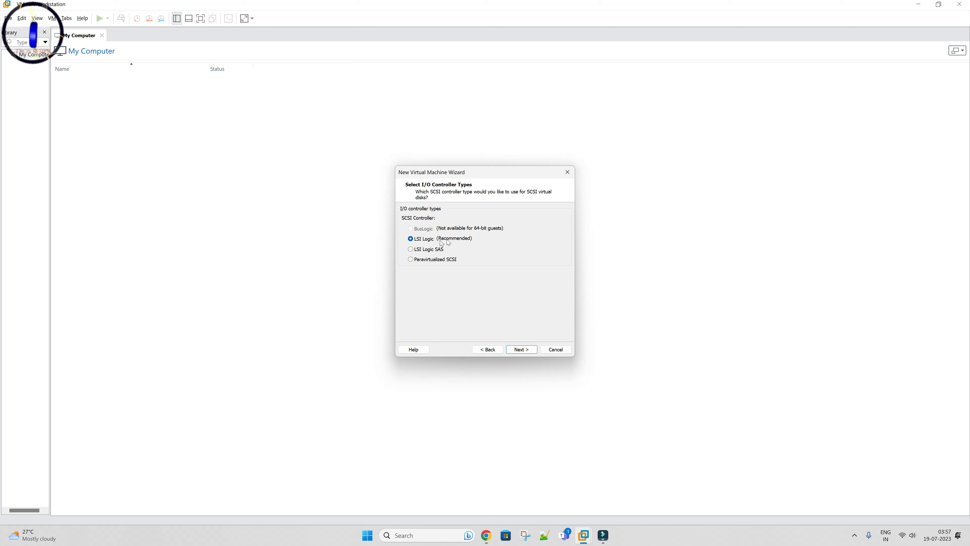
click(523, 351)
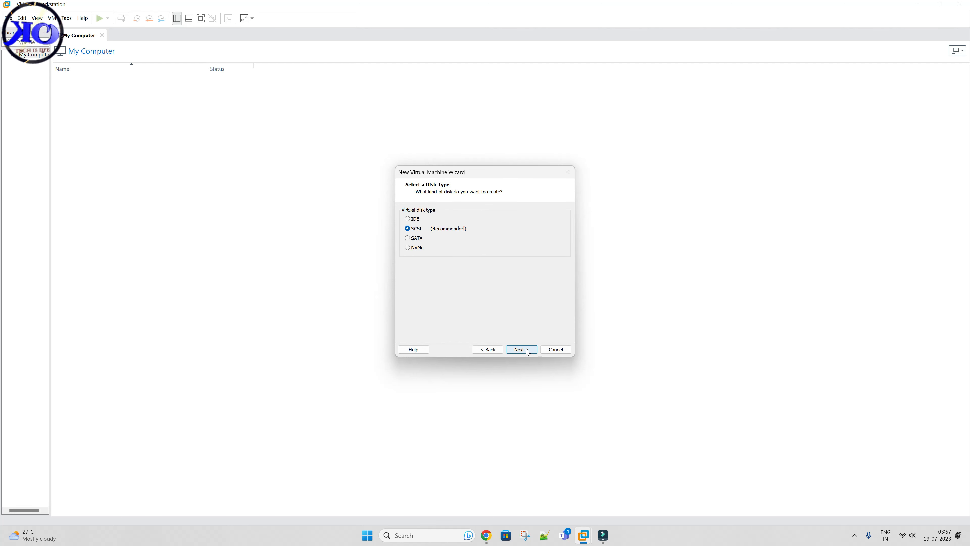
click(526, 350)
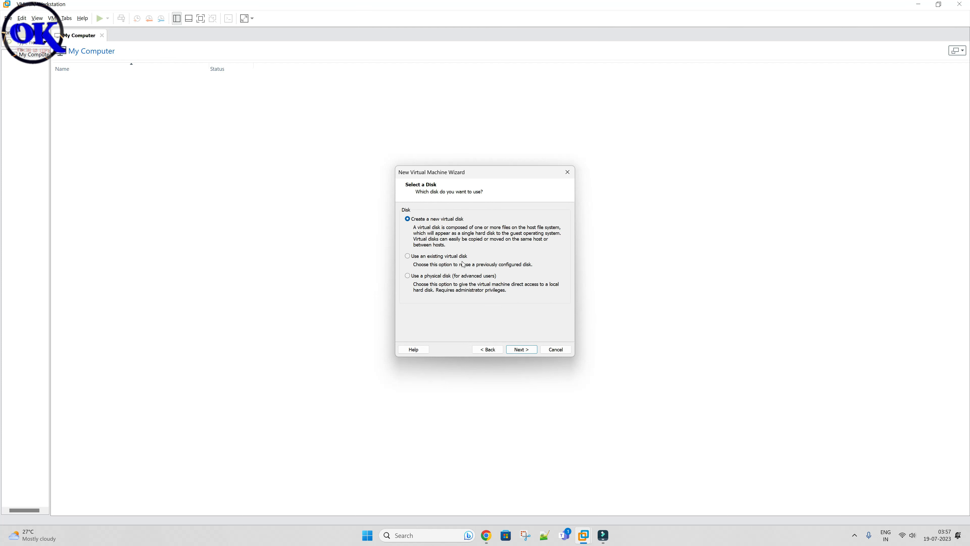
Step: Choose to create a new virtual disk for the machine, and continue
click(445, 256)
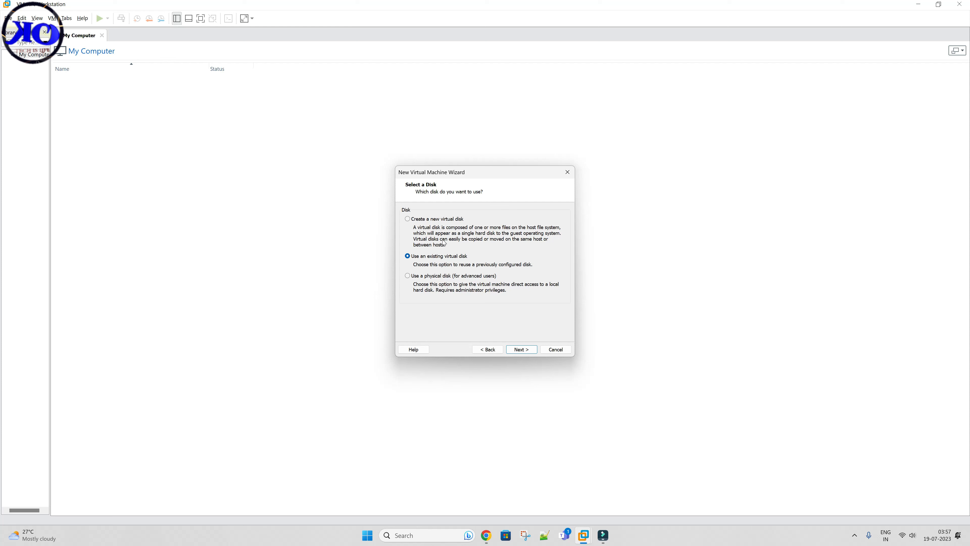
click(449, 221)
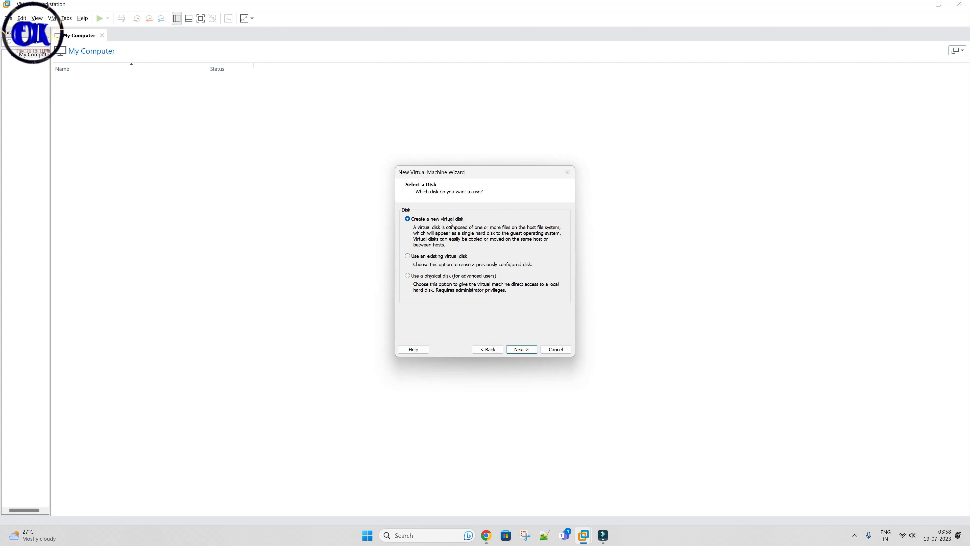
click(512, 348)
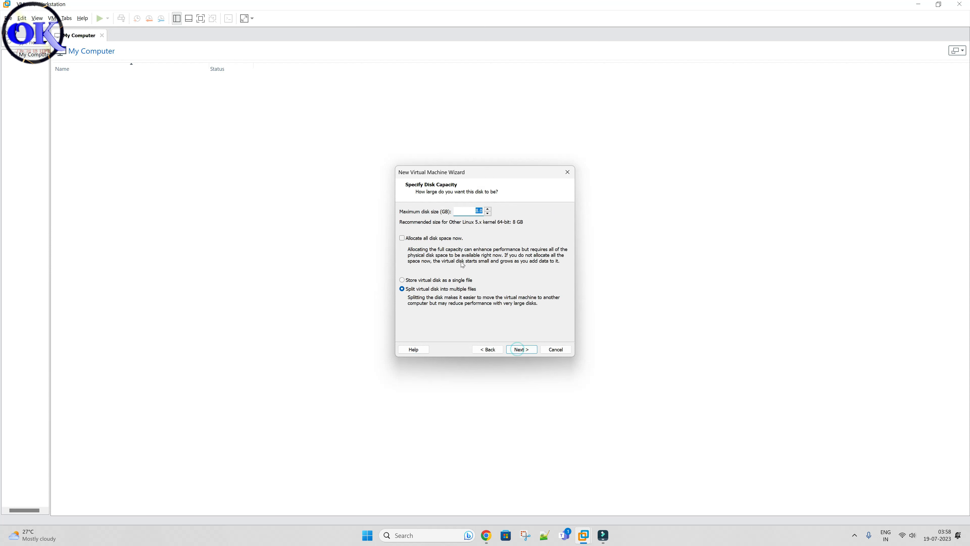
Step: Store the virtual disk as a single file with a maximum size of 100 GB, and keep the default disk file name
click(419, 281)
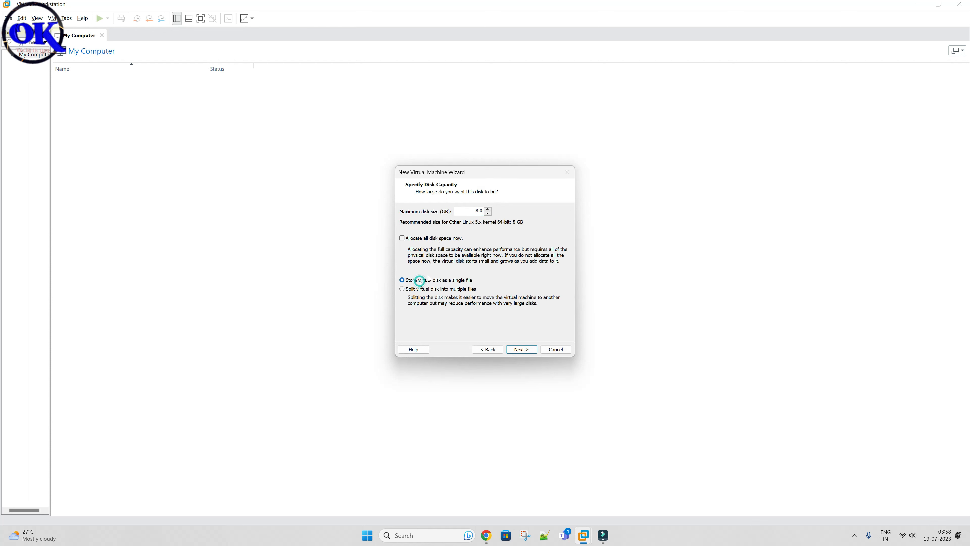
double_click(479, 210)
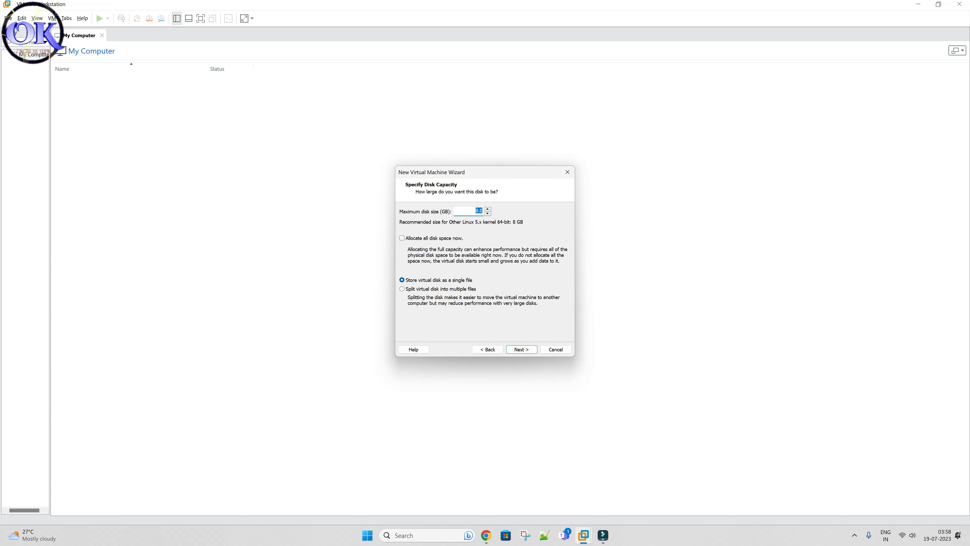
text(100)
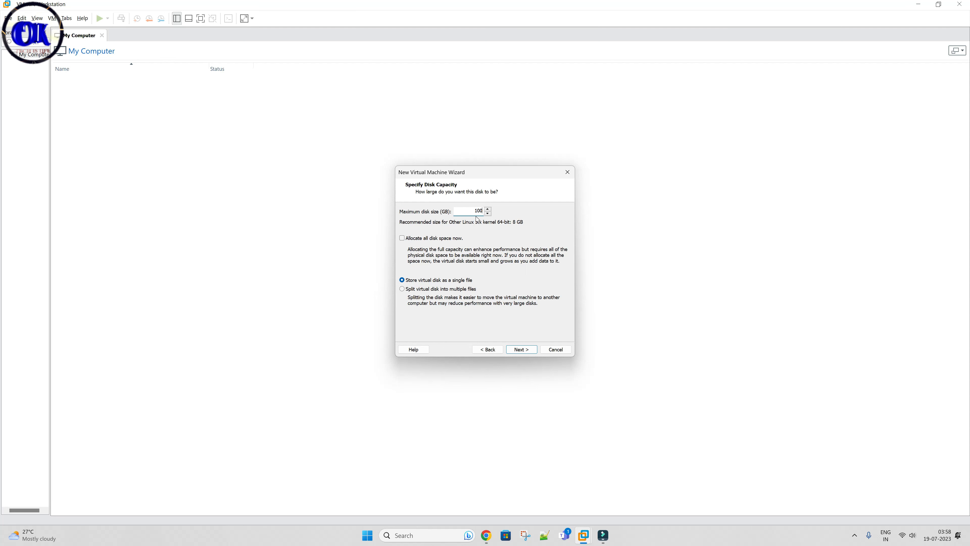
click(520, 348)
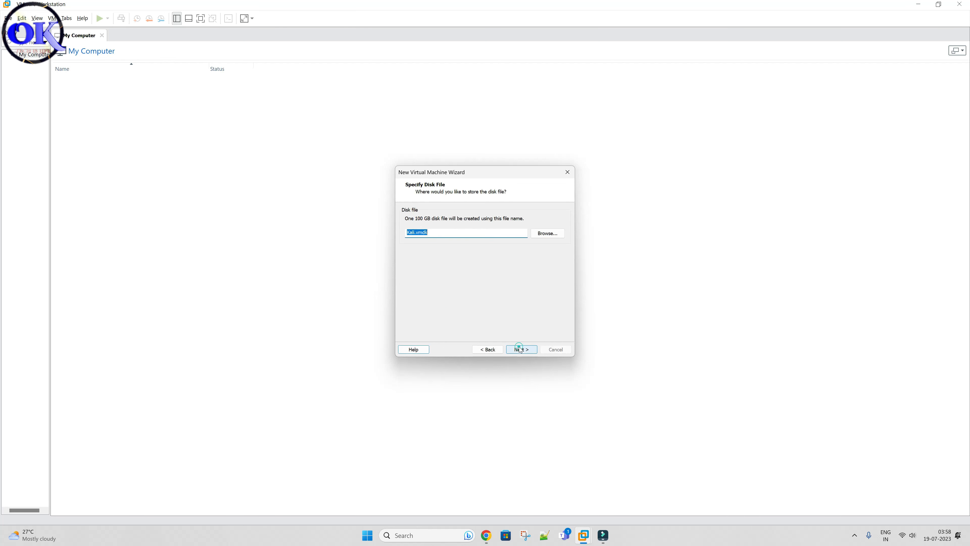
click(521, 347)
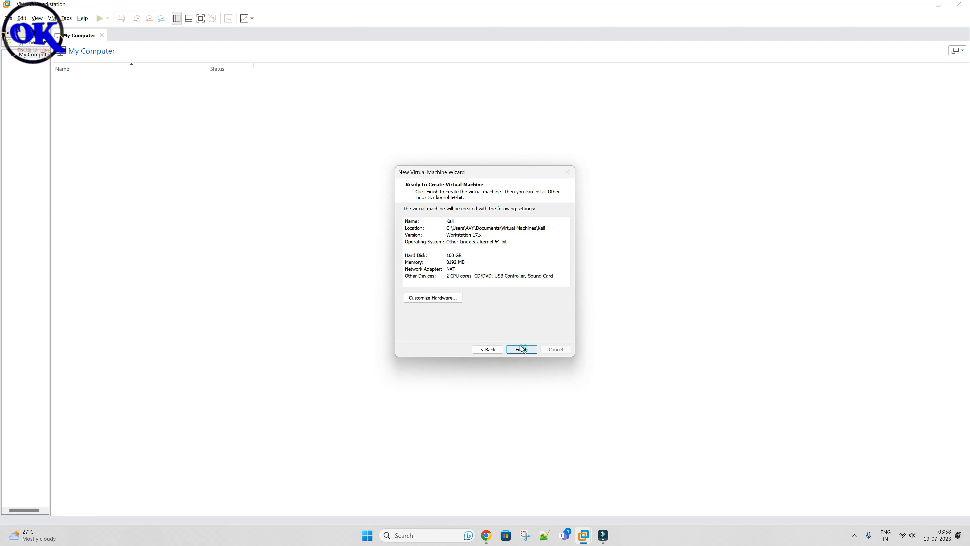
Step: Customize the hardware so the CD/DVD drive uses the ISO image kali-linux-2023.2a-installer-amd64.iso from the Desktop
click(449, 301)
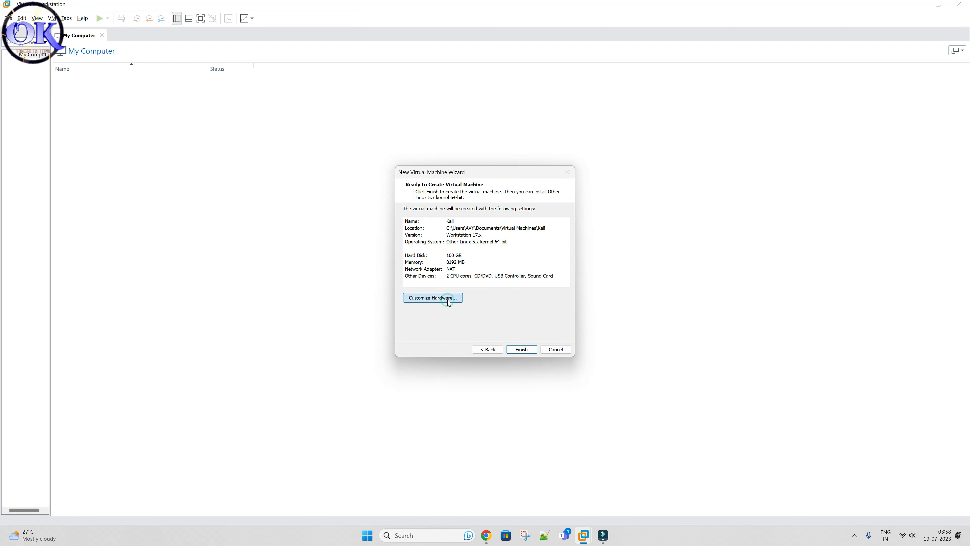
click(368, 151)
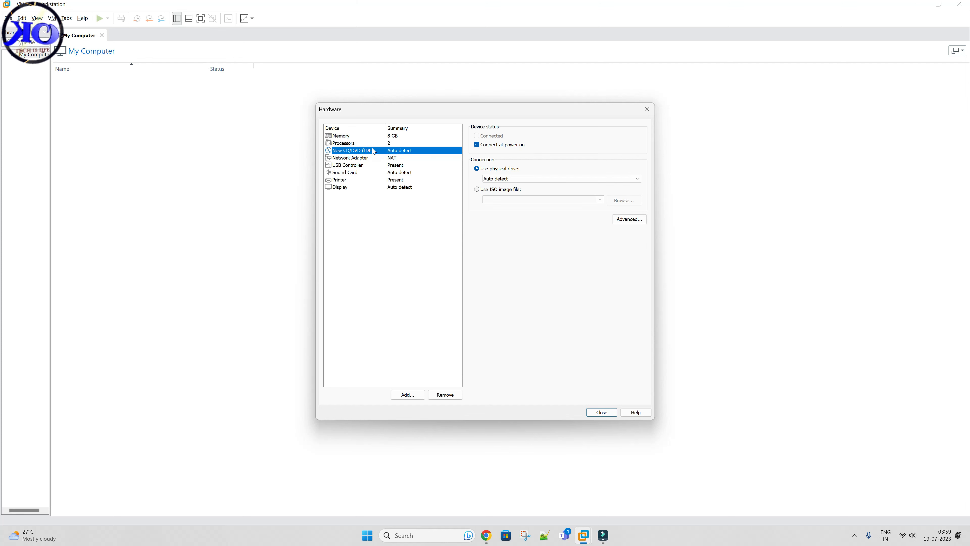
click(516, 189)
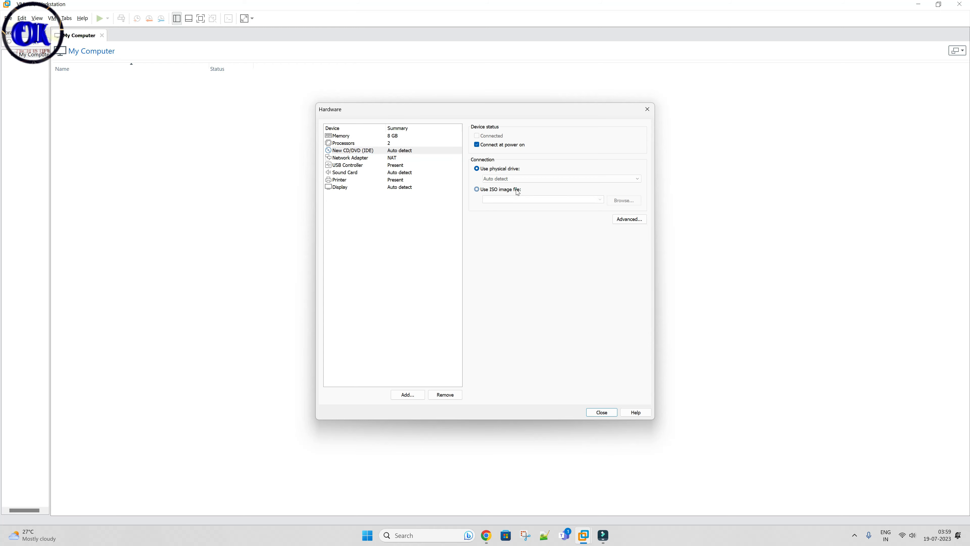
click(626, 201)
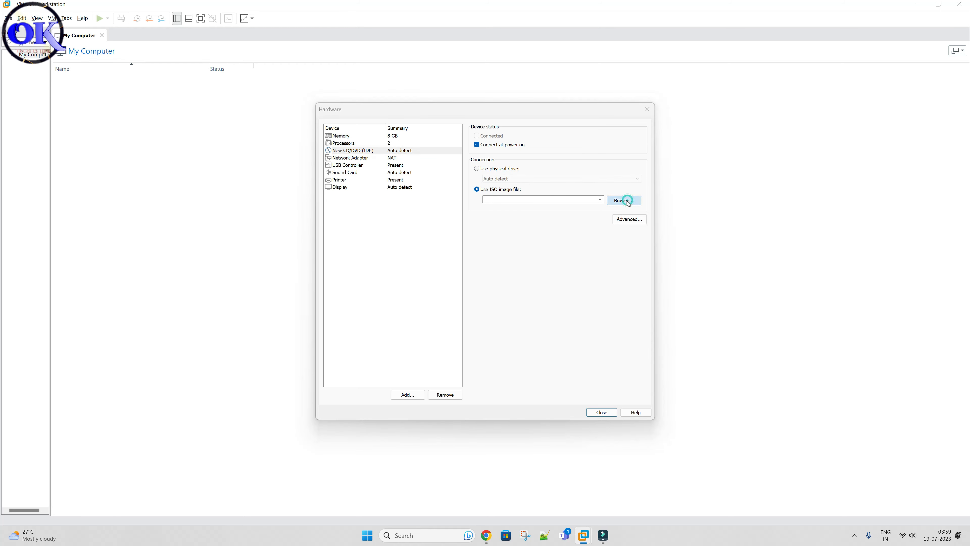
scroll(362, 258, up, 3)
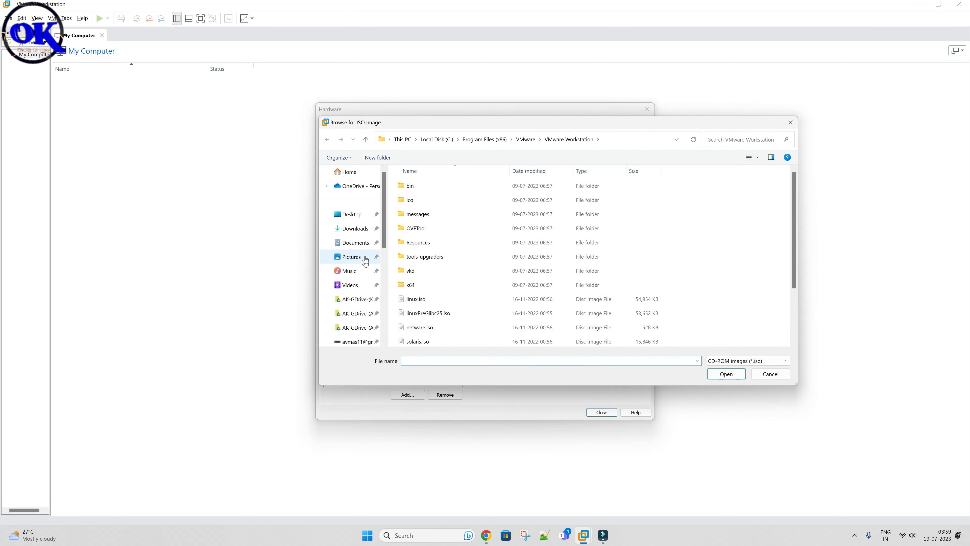
click(361, 220)
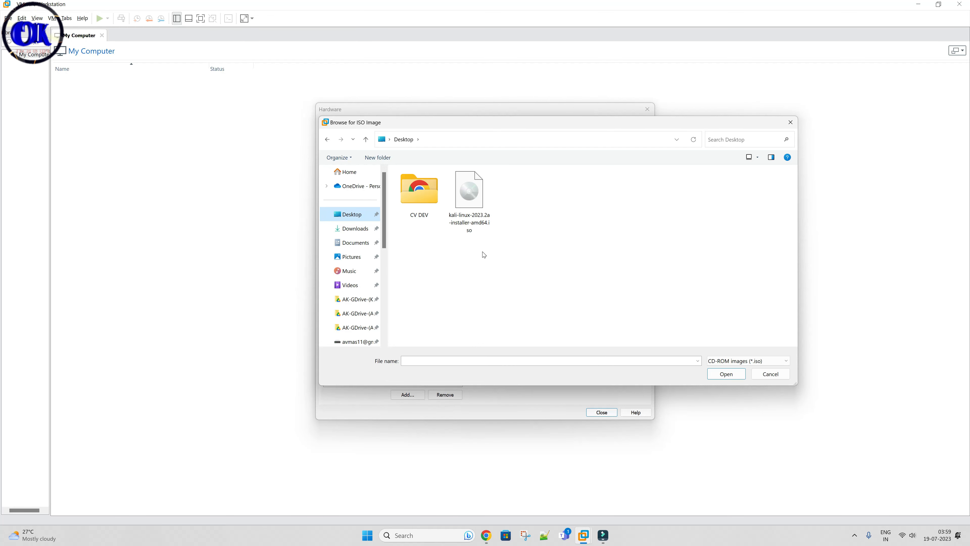
click(482, 224)
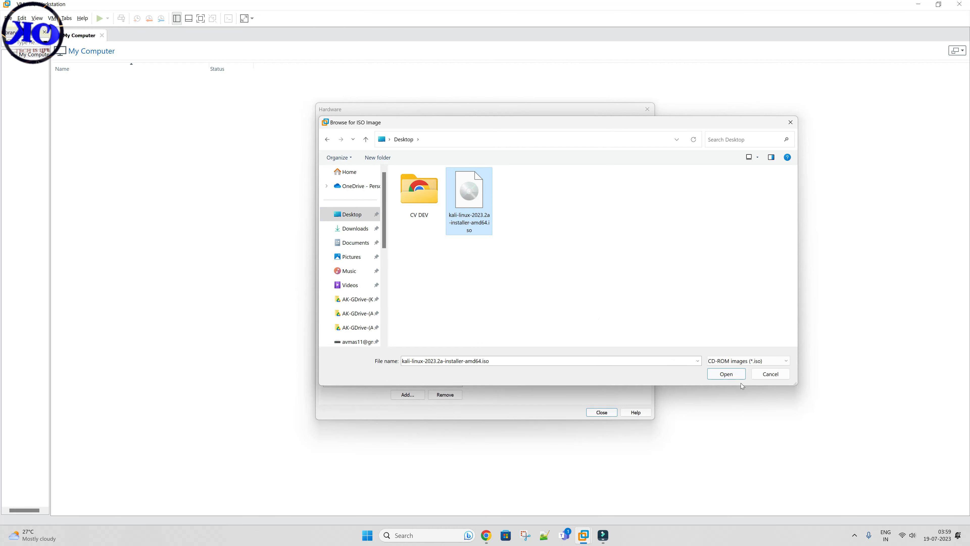
click(471, 205)
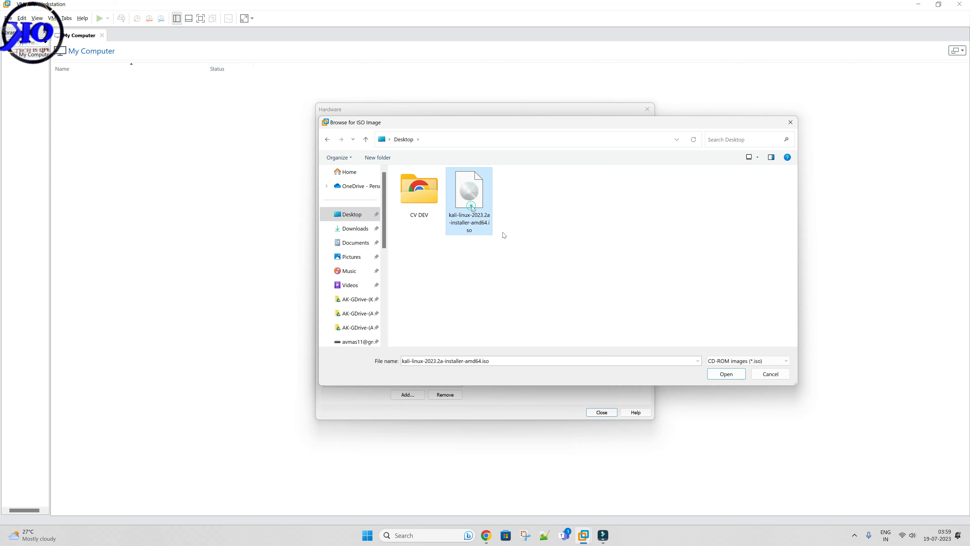
click(726, 374)
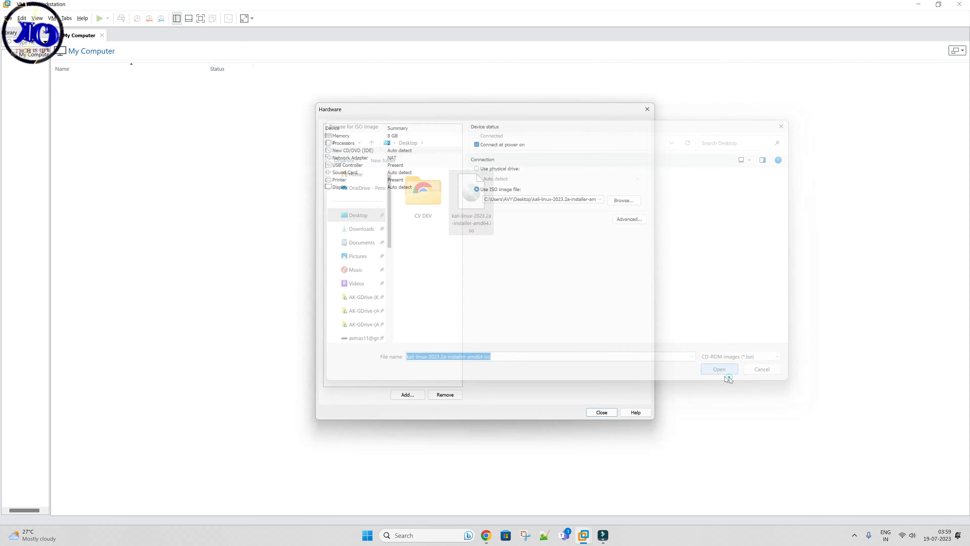
click(601, 413)
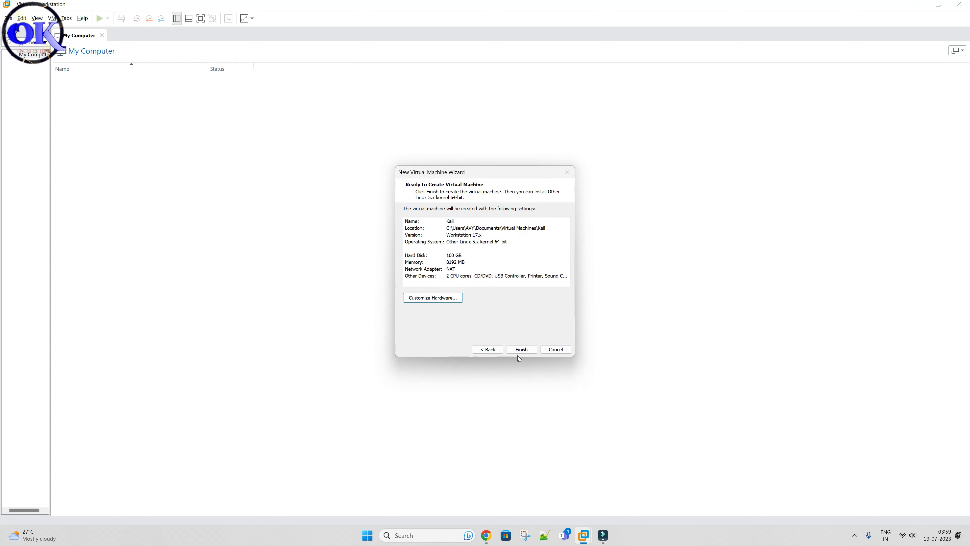
Step: Finish creating the Kali virtual machine and power it on
click(523, 349)
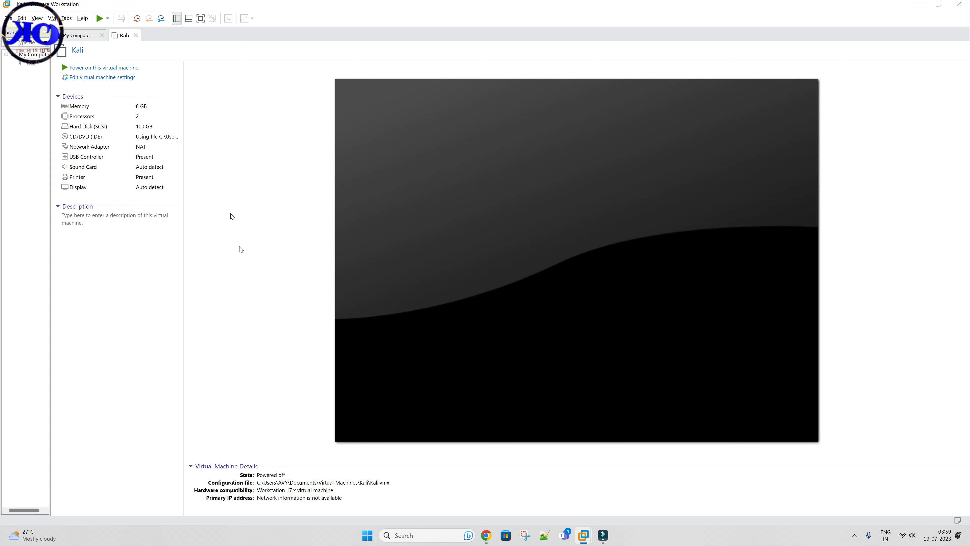
click(123, 72)
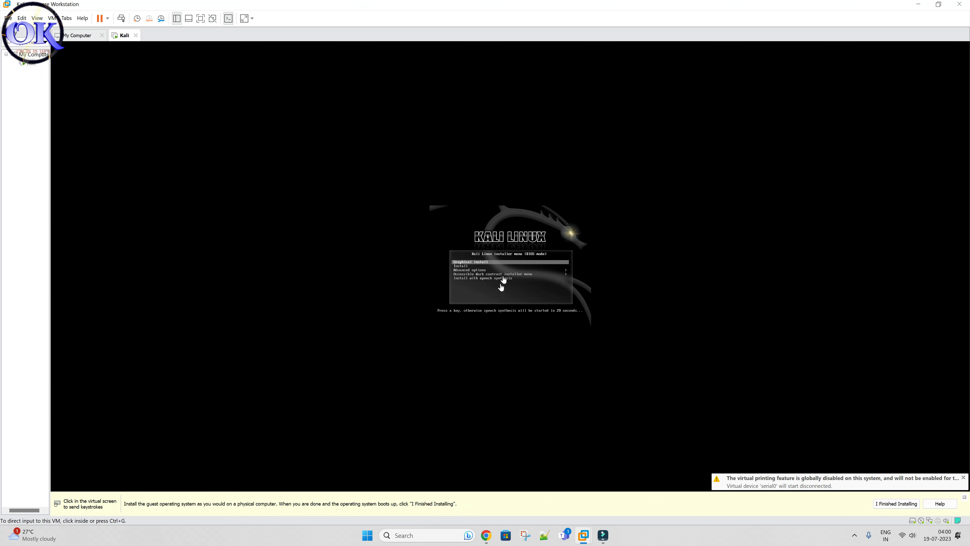
Step: Start the Graphical install from the Kali Linux installer menu and accept English as the installation language
click(526, 272)
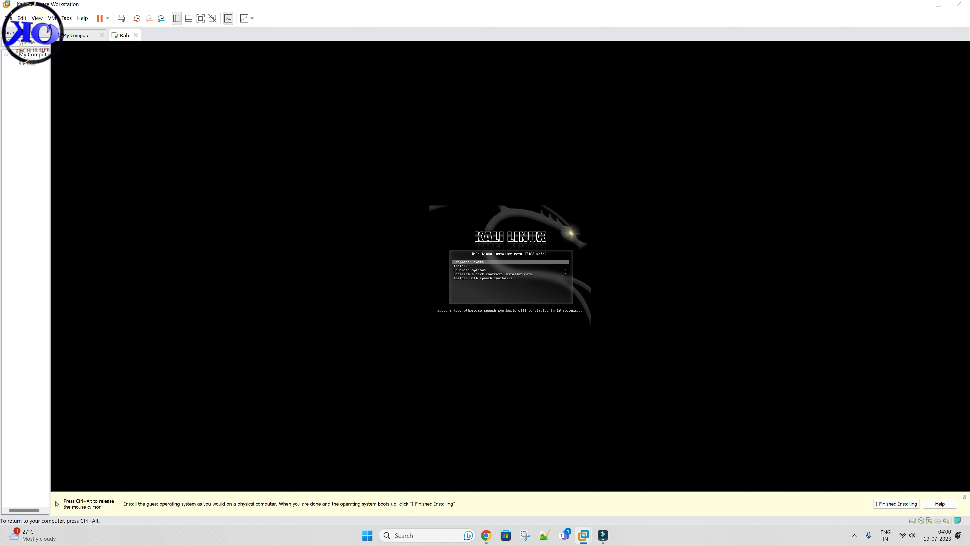
key(Return)
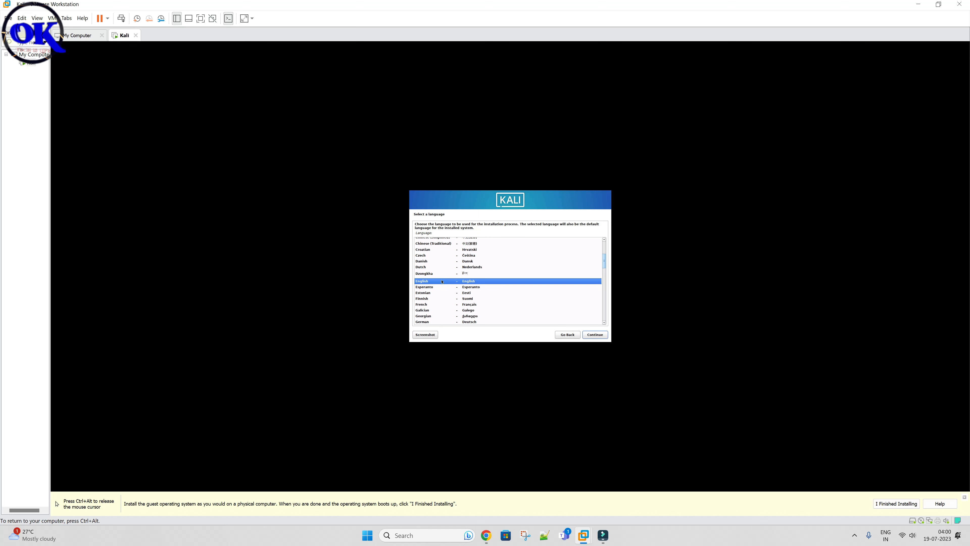
click(592, 335)
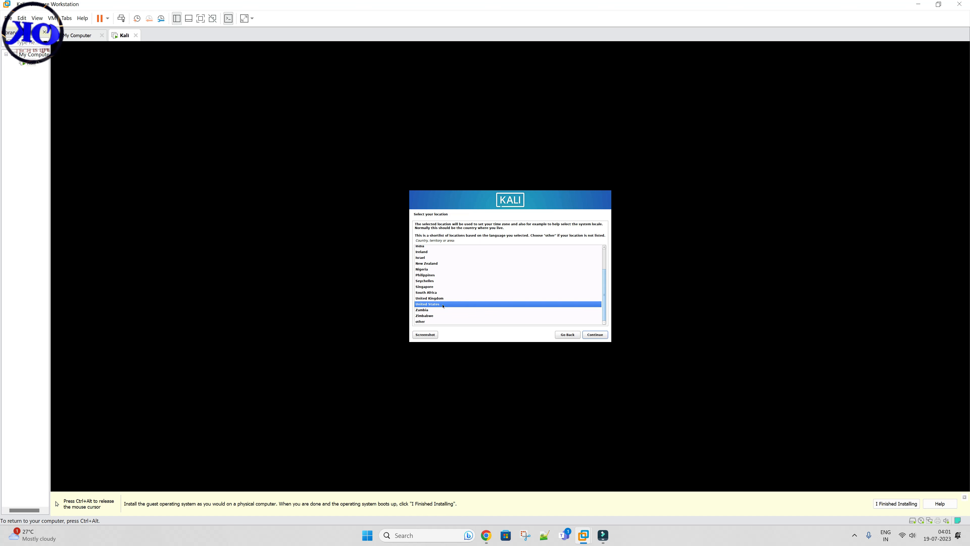
Step: Set the installation location to India and use the American English keymap
text(i)
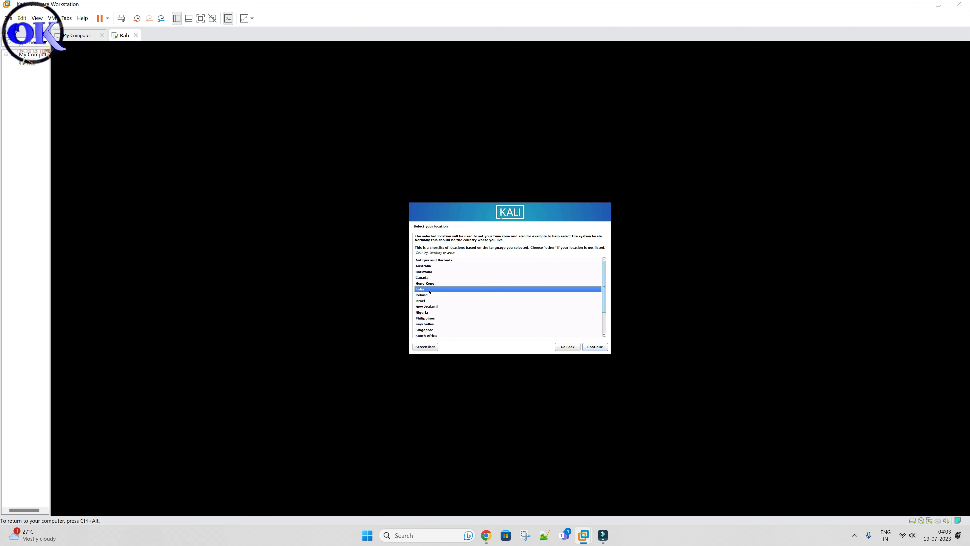
click(595, 349)
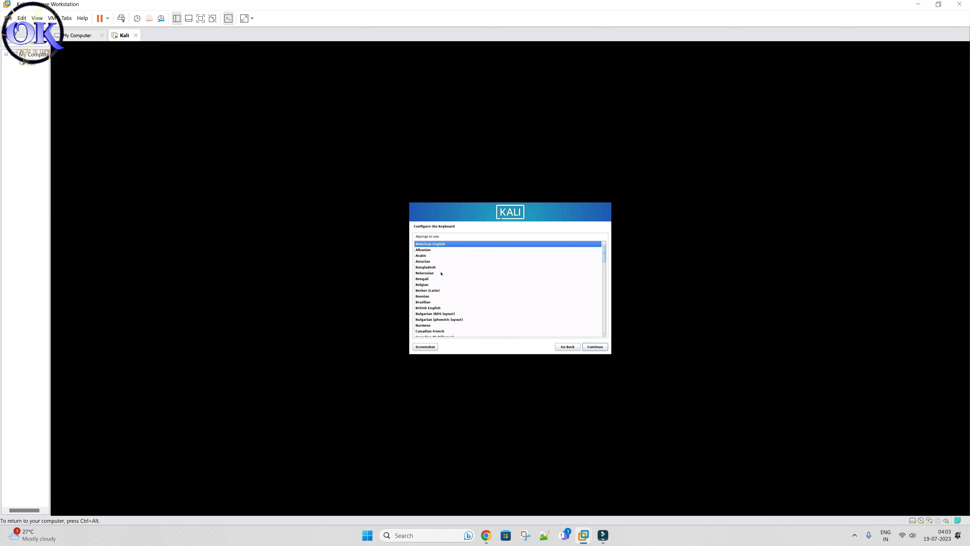
click(441, 274)
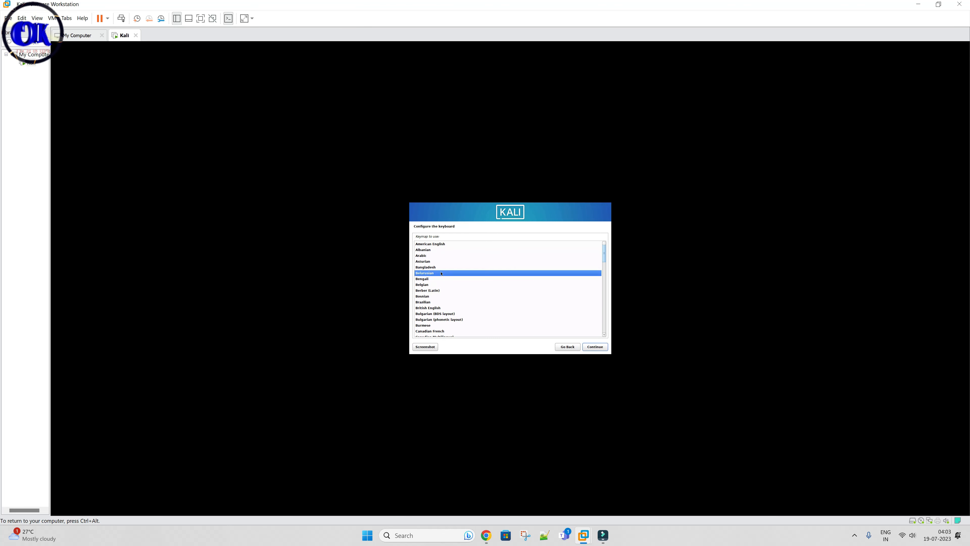
click(442, 244)
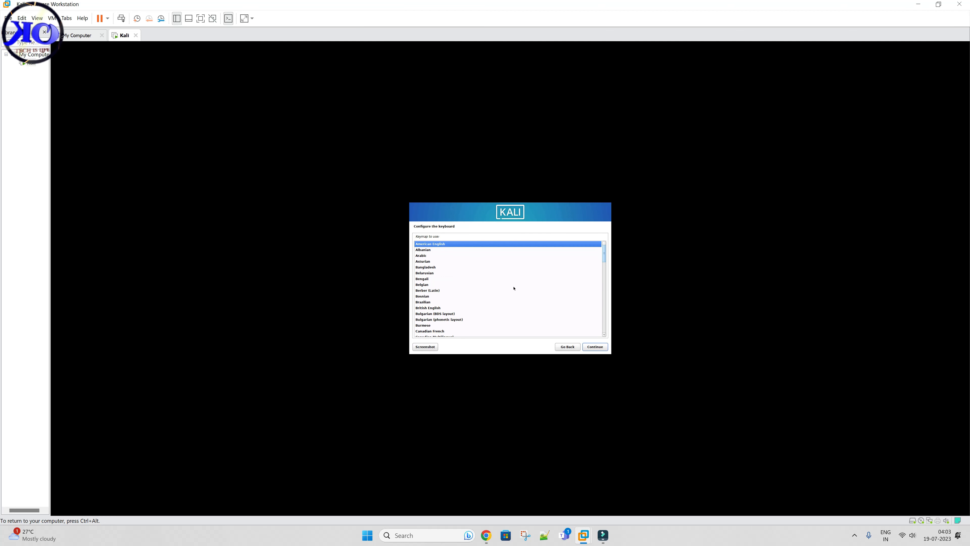
click(595, 347)
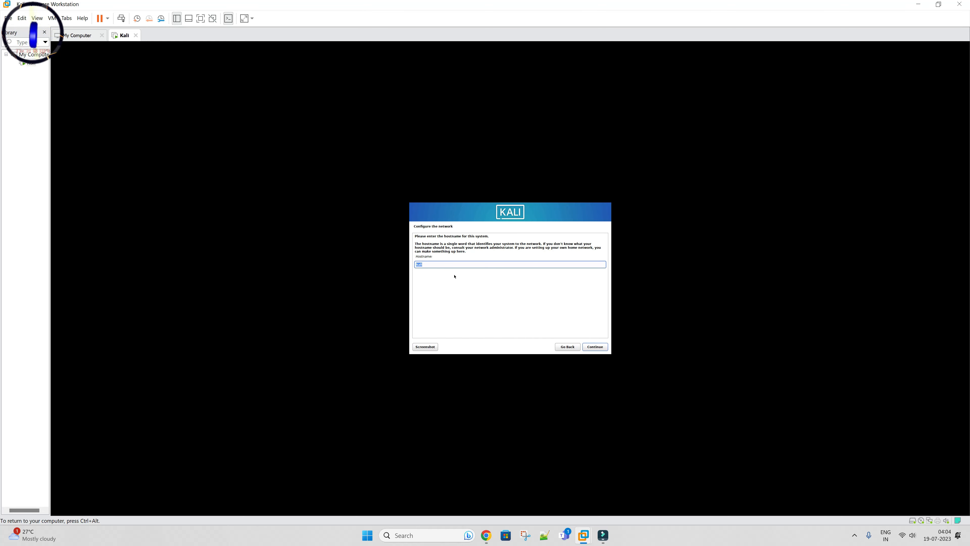
Step: Set the system's hostname to KALI-VM and enter a domain name for the network
text(k)
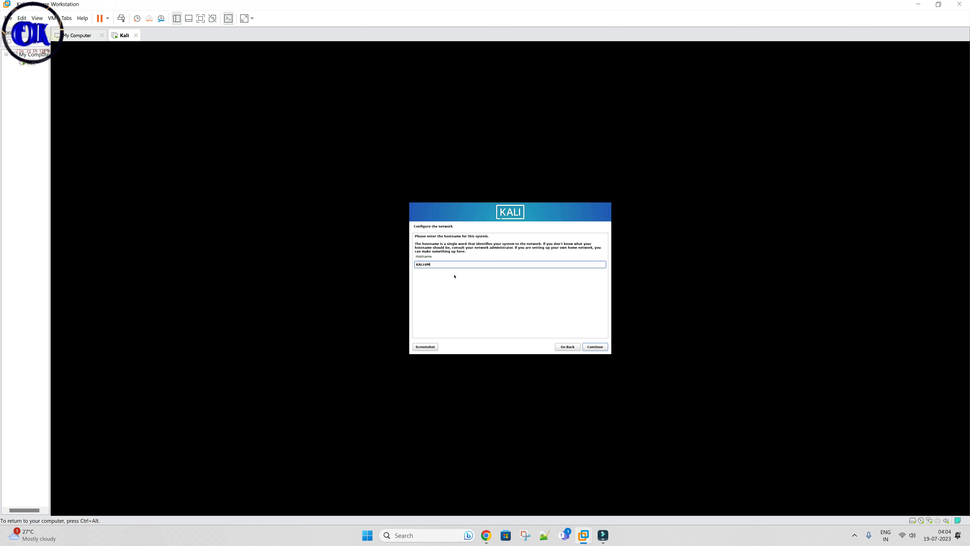
click(594, 350)
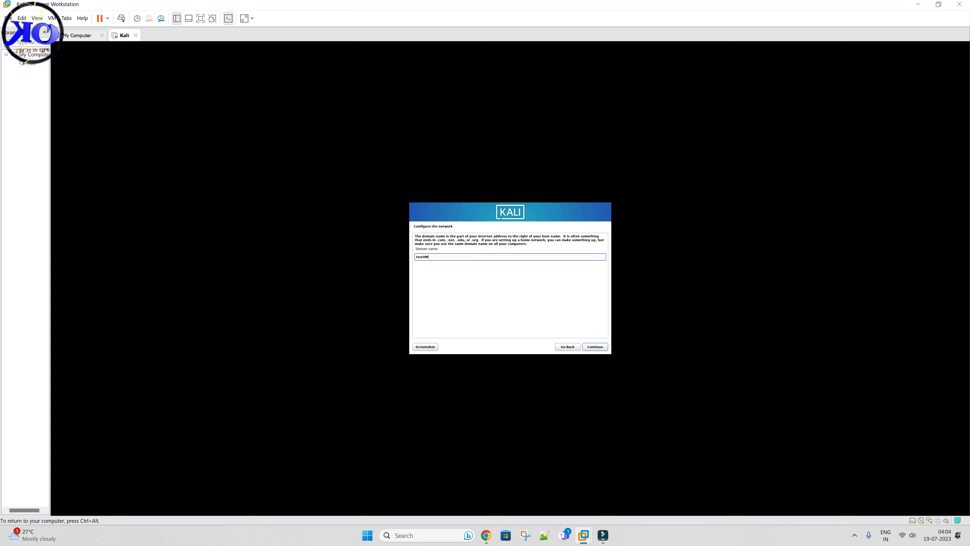
click(595, 346)
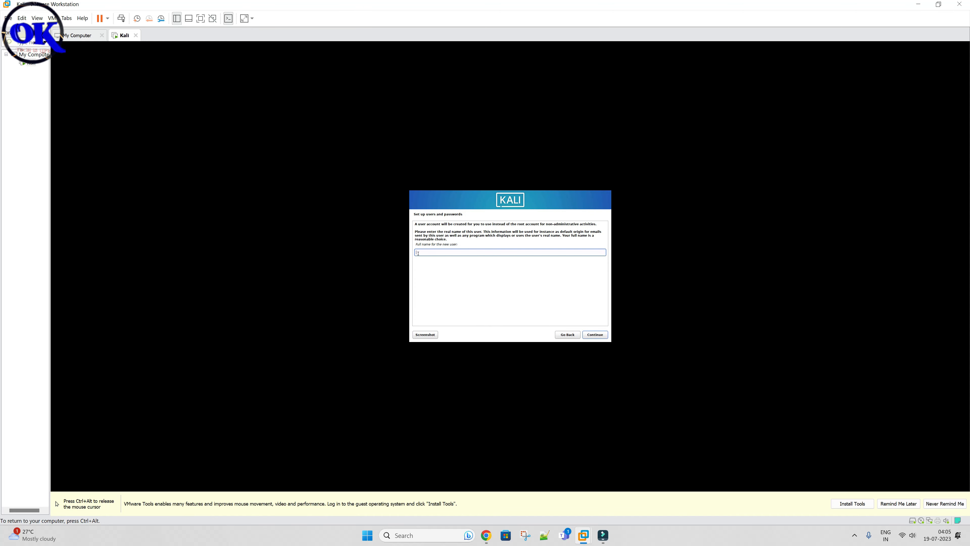
Step: Enter the new user's full name and the username for the account
text(ak)
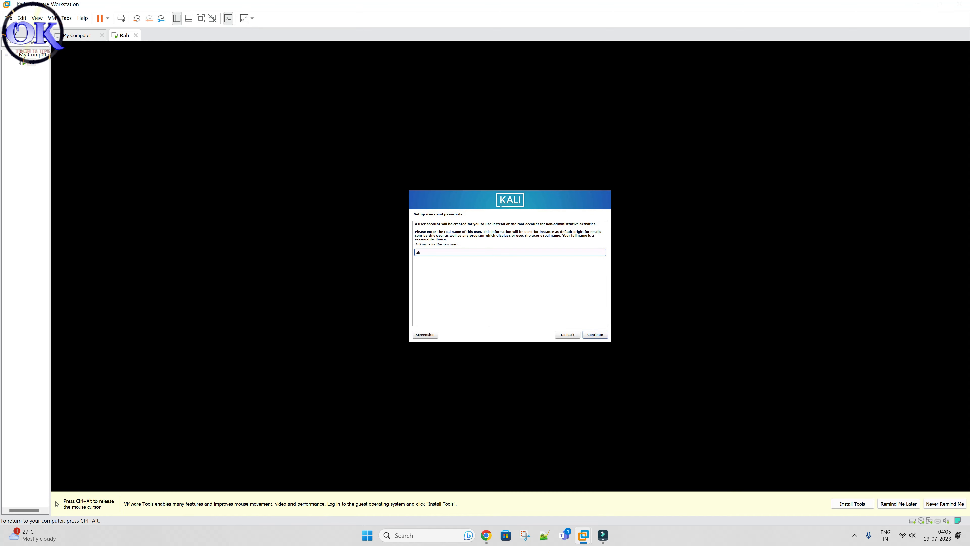
click(595, 335)
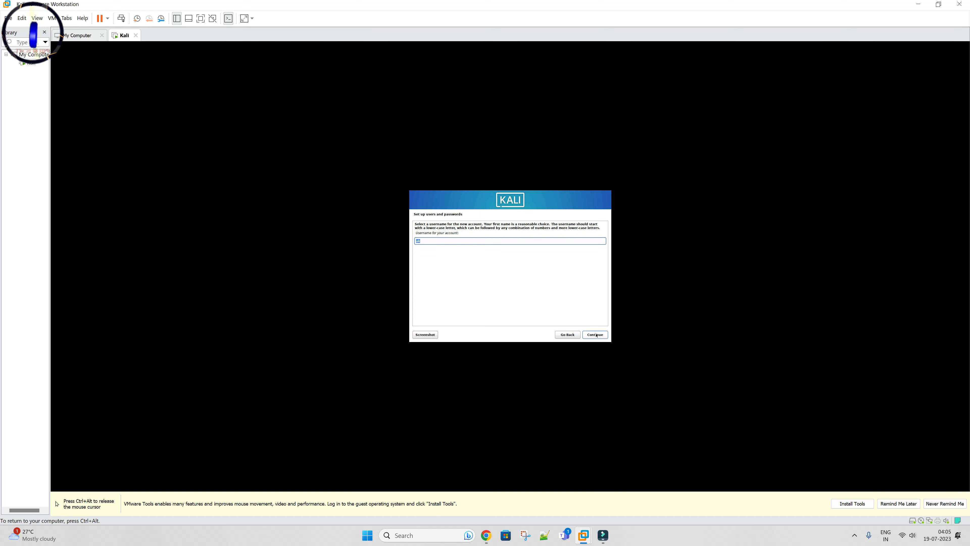
click(426, 241)
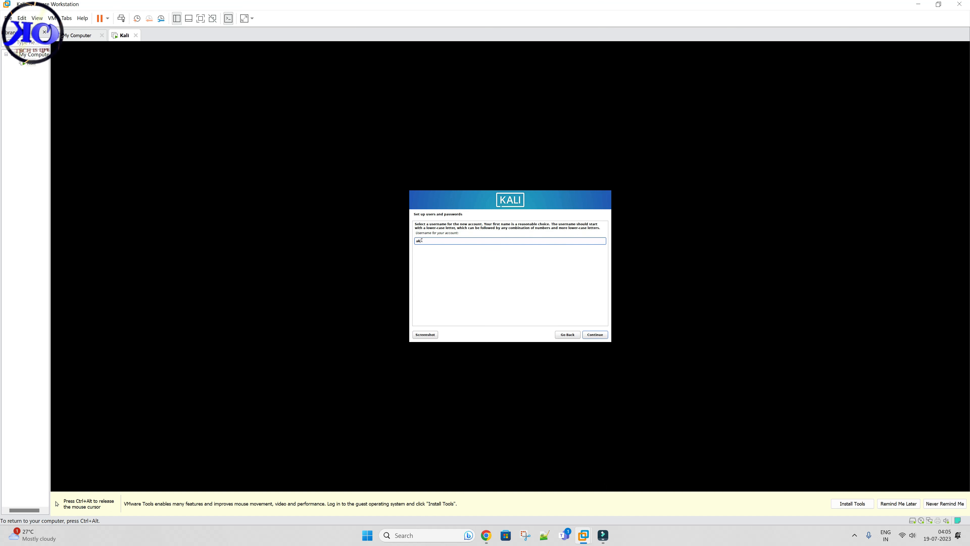
click(595, 334)
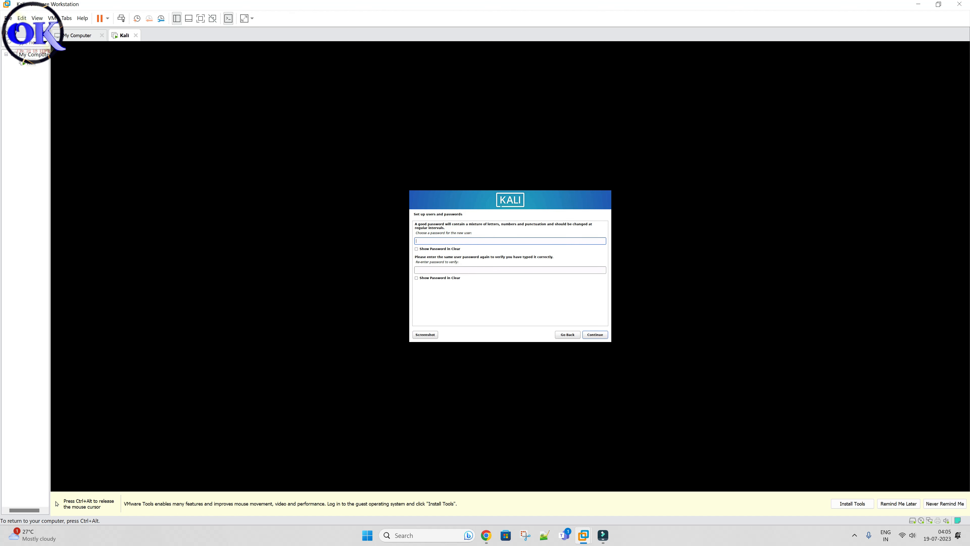
Step: Enter the new user's account password, repeat it for verification, and submit both
text(●●●●●●●●)
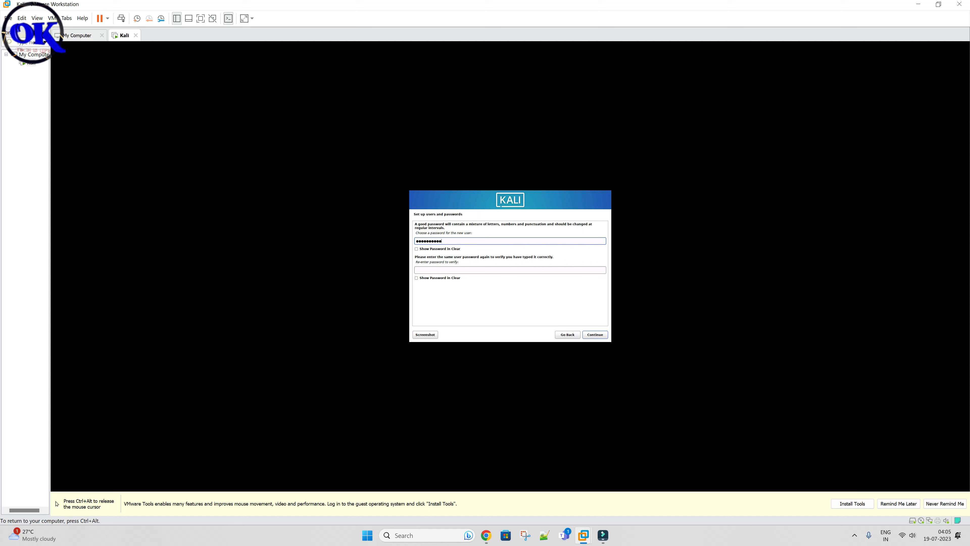
key(Tab)
key(Tab)
key(Tab)
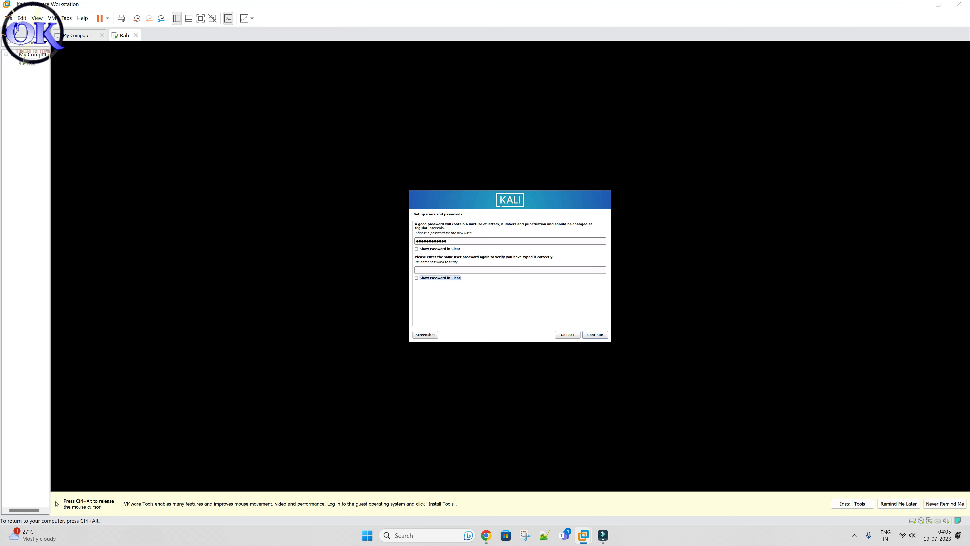
key(Up)
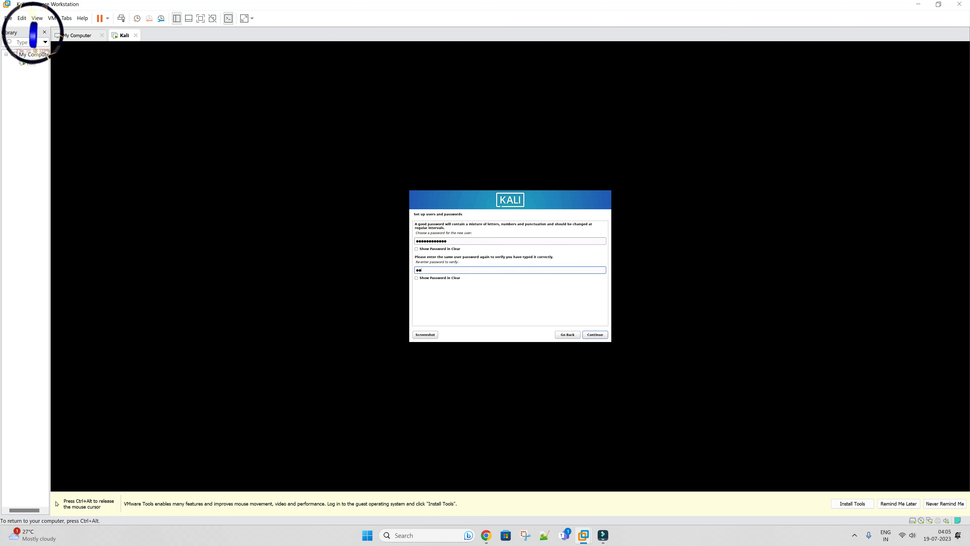
text(●●●●●●●●●)
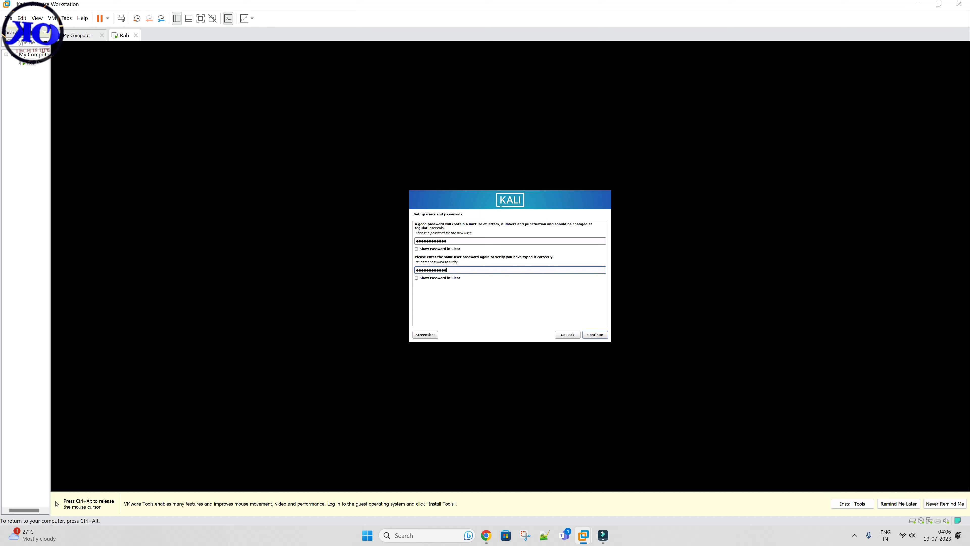
key(Tab)
key(Tab)
key(Tab)
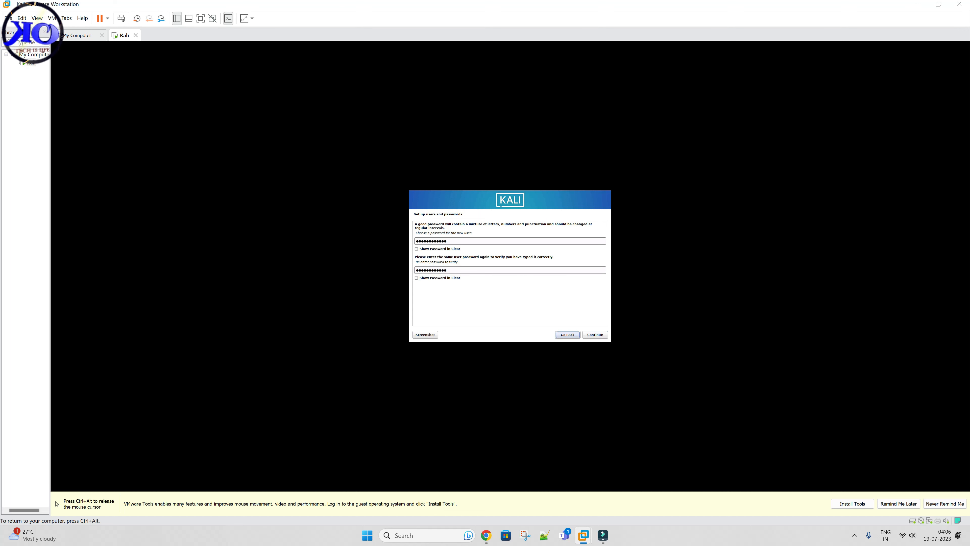
click(594, 334)
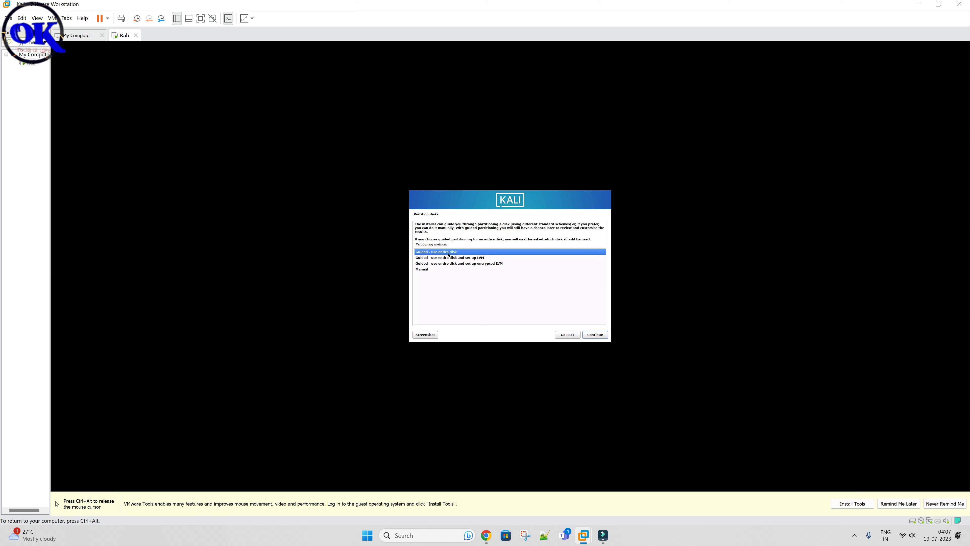
Step: Partition the VMware virtual disk with the Guided - use entire disk method, keeping all files in one partition
click(428, 269)
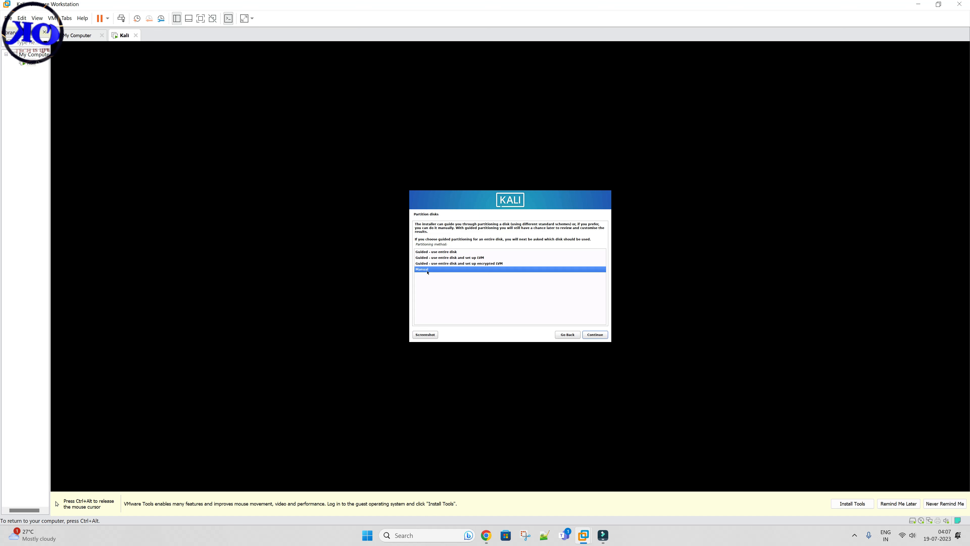
click(440, 258)
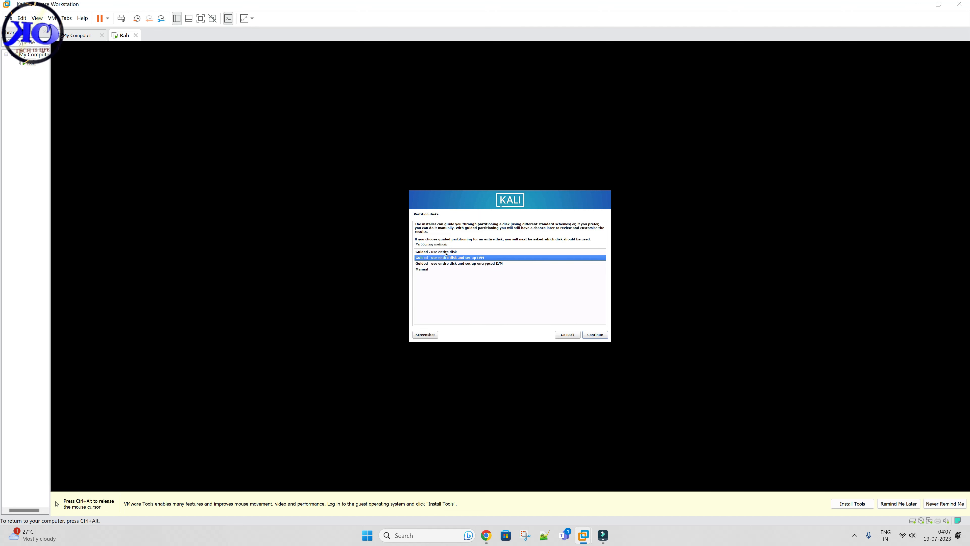
click(446, 252)
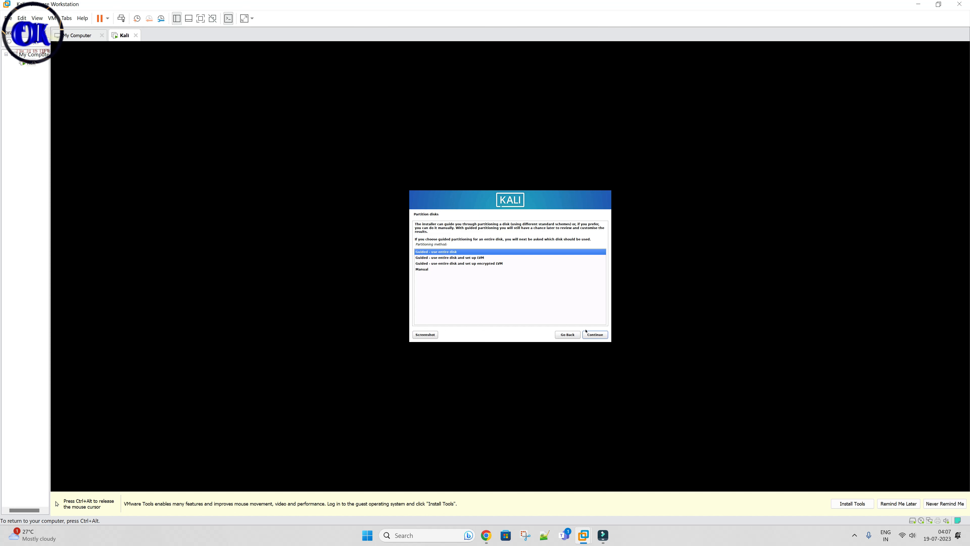
click(595, 335)
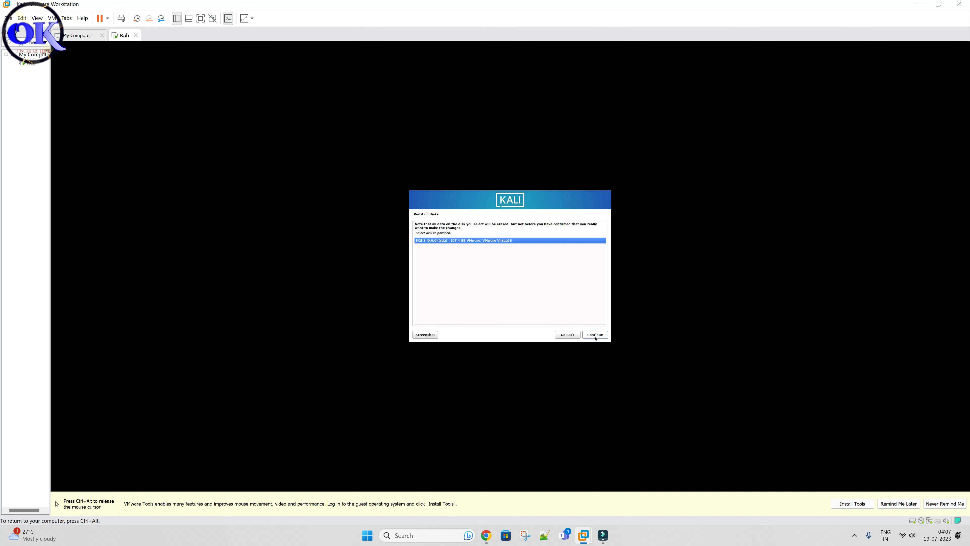
click(595, 335)
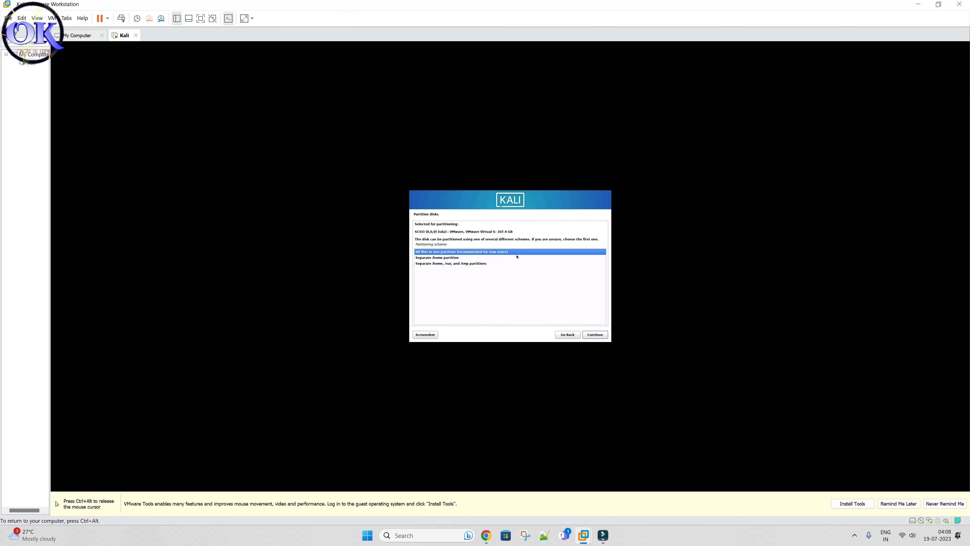
click(588, 336)
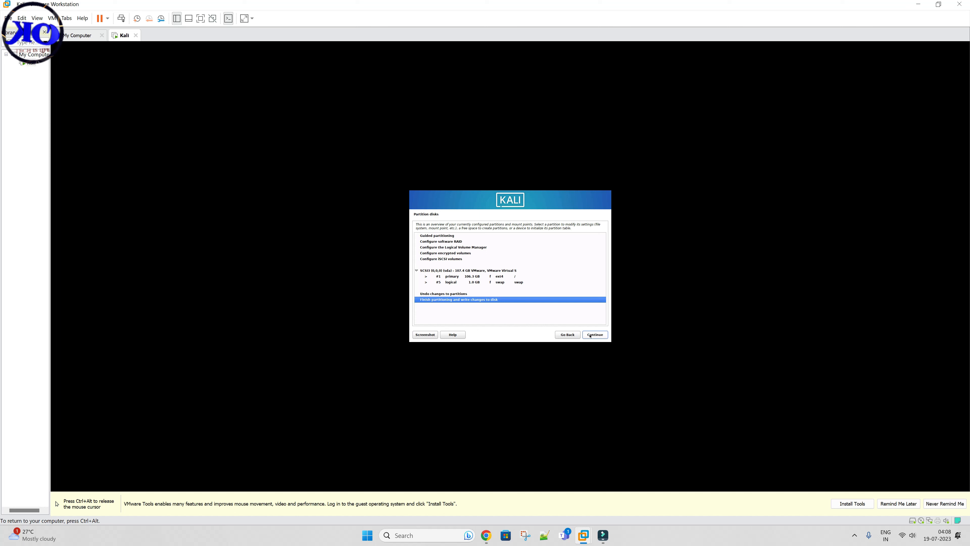
Step: Finish partitioning and agree to write the changes to the disk
click(591, 336)
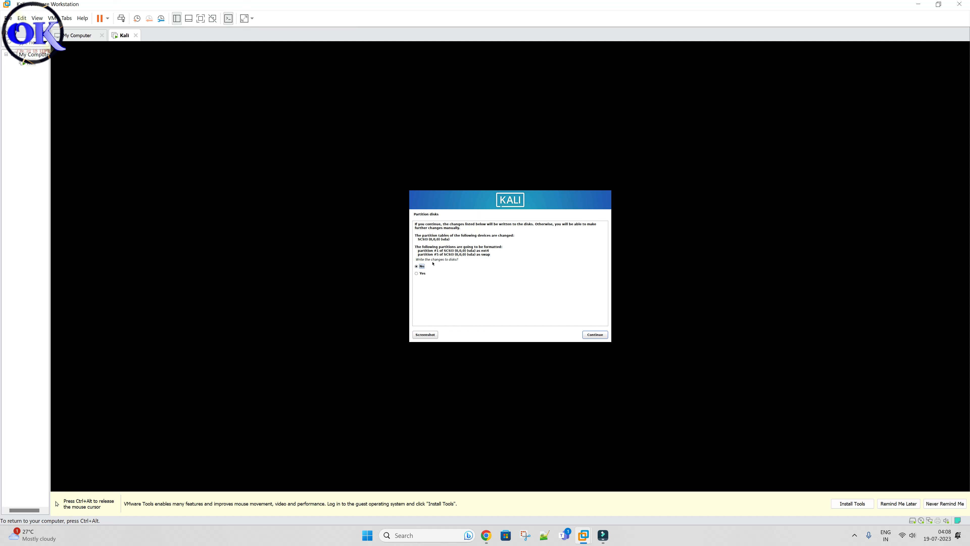
click(422, 274)
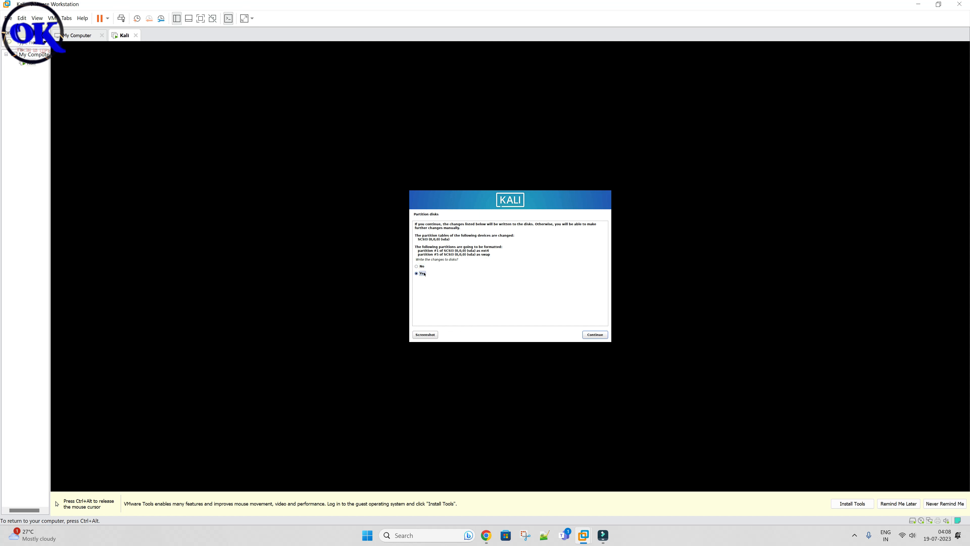
click(595, 335)
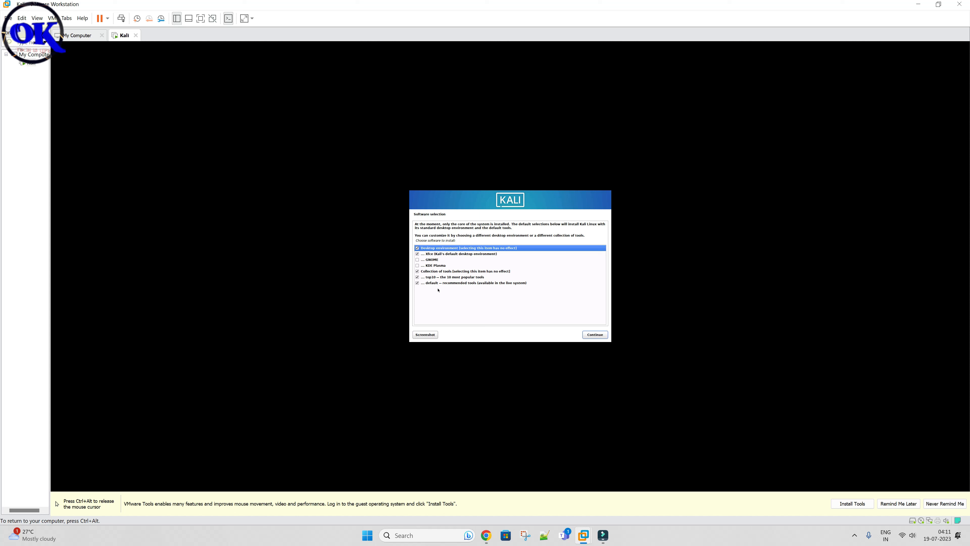
Step: Install the default software selection with the Xfce desktop, the top10 tools and the default recommended tools
click(594, 335)
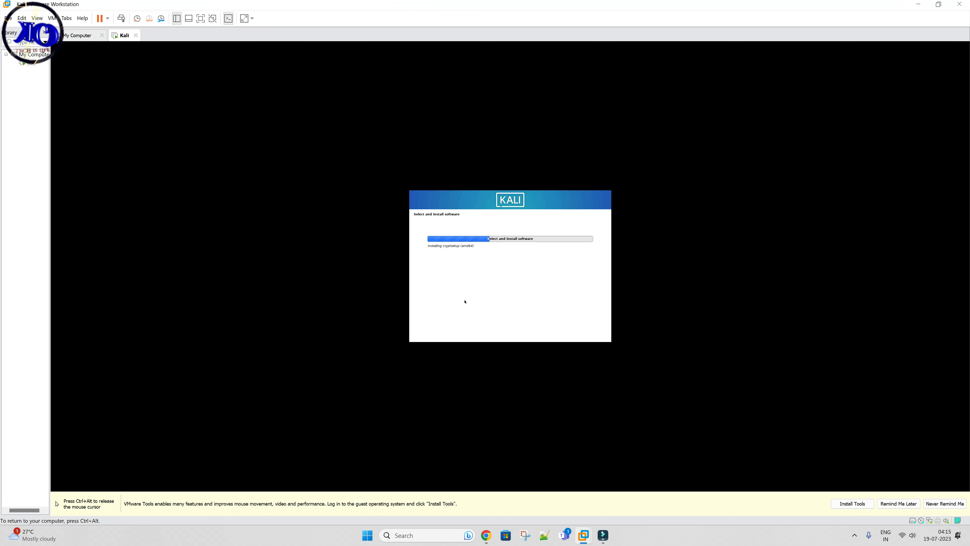
key(ctrl+alt)
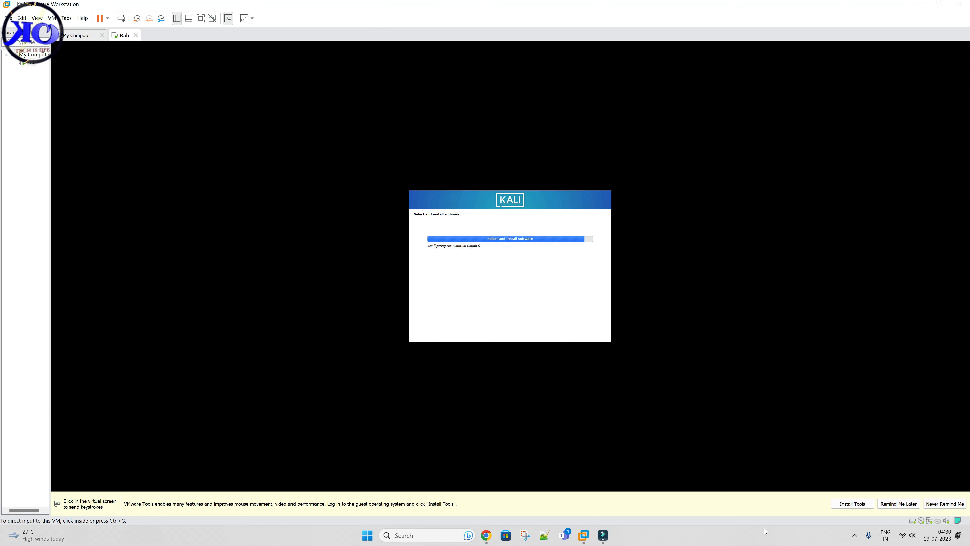
Step: Install the GRUB boot loader to the primary drive, using /dev/sda as the device
click(548, 327)
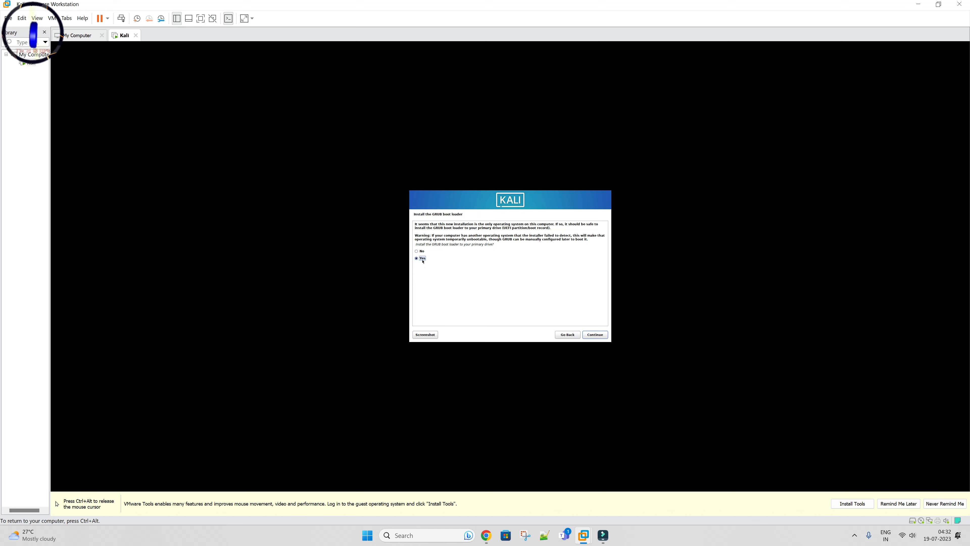
click(596, 333)
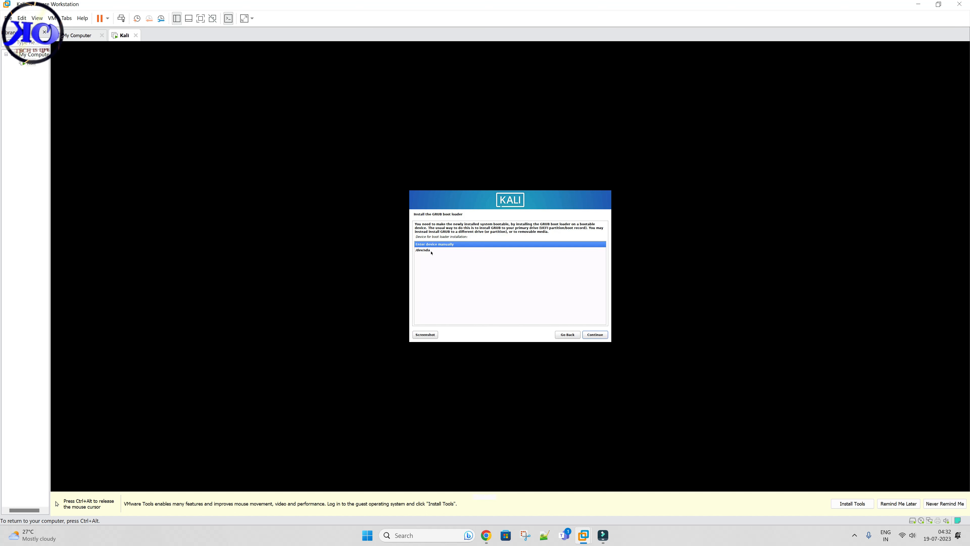
click(429, 251)
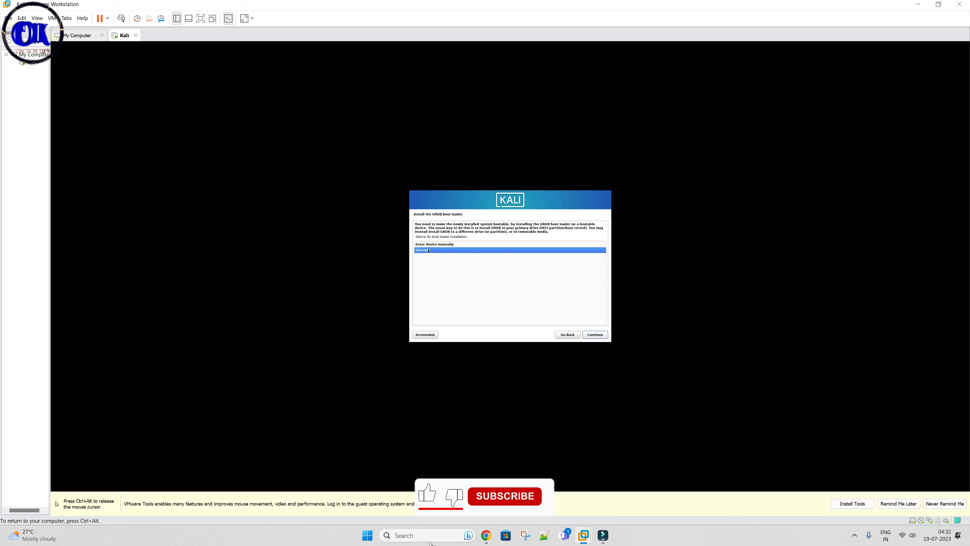
click(592, 335)
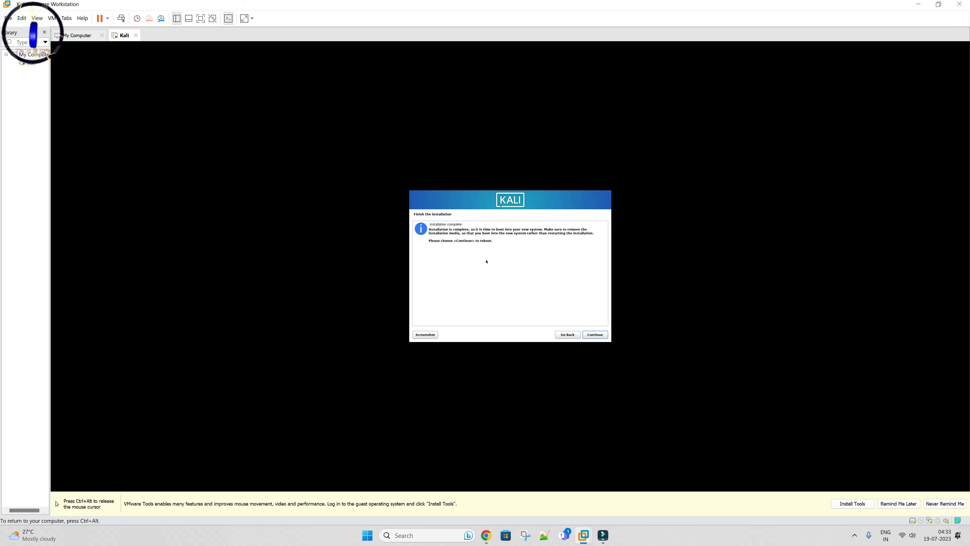
Step: Finish the installation, reboot into the new Kali system, and release the mouse cursor from the virtual machine
click(595, 334)
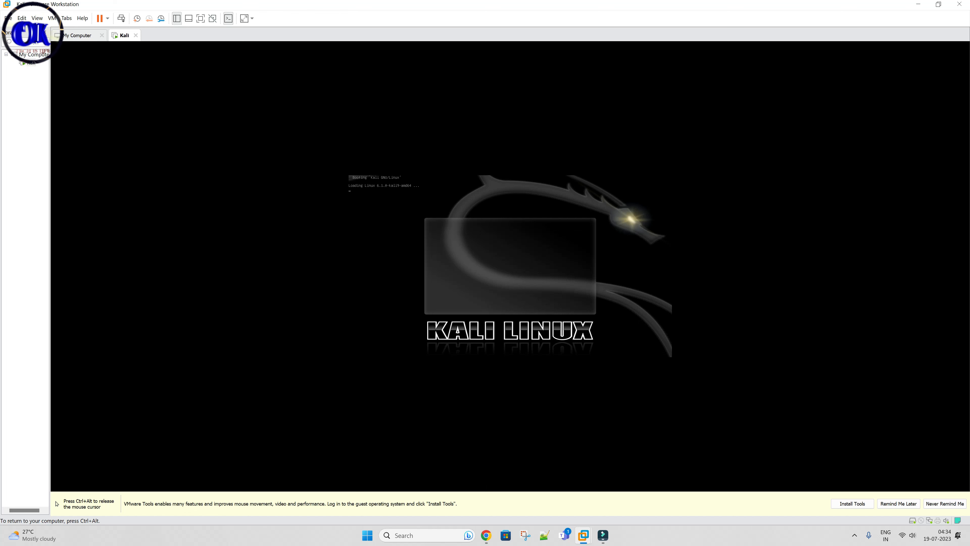
key(ctrl+alt)
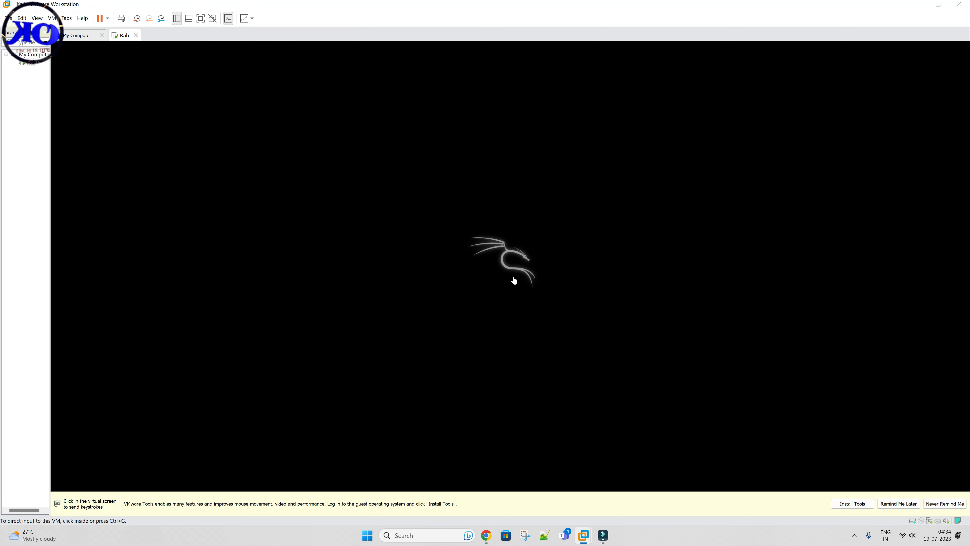
Step: Log in to the Kali desktop with the new account's username and password
click(514, 281)
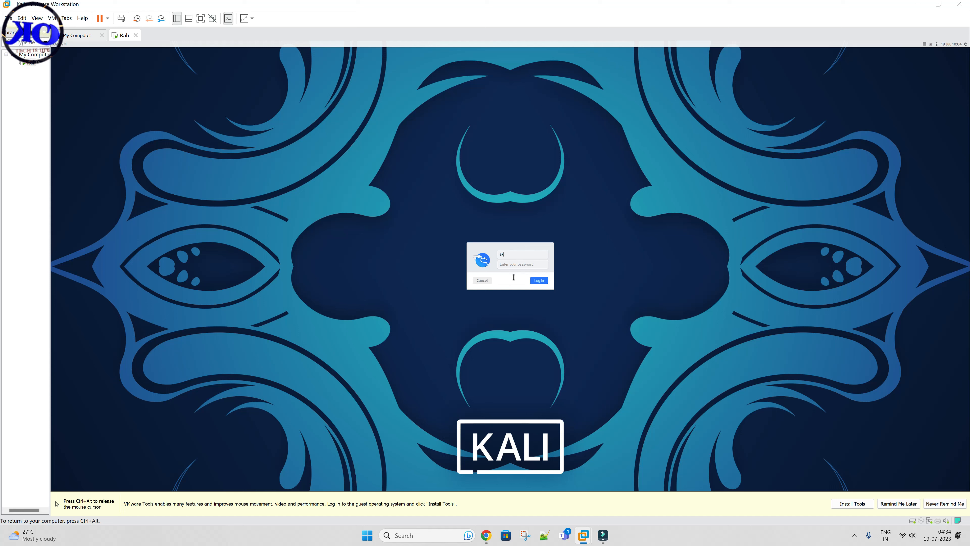
key(Tab)
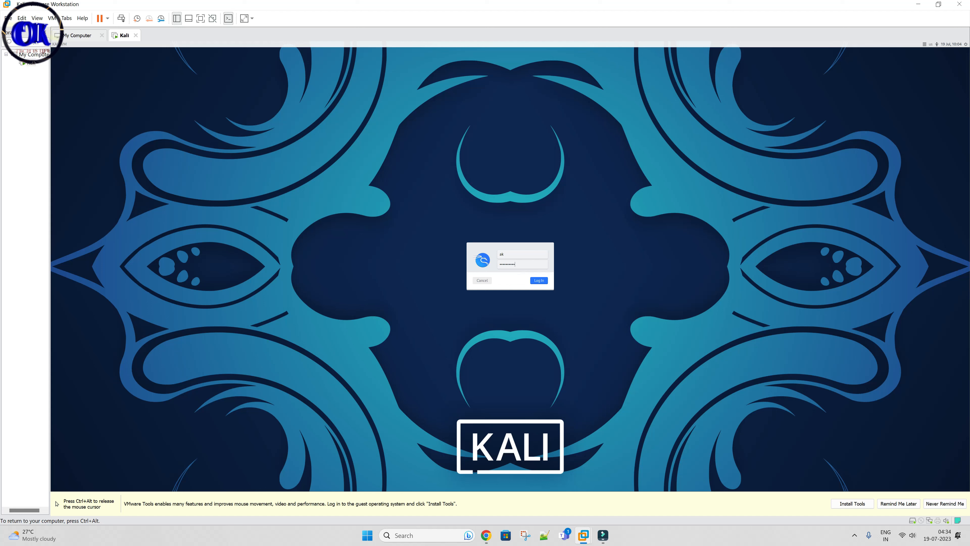
key(Return)
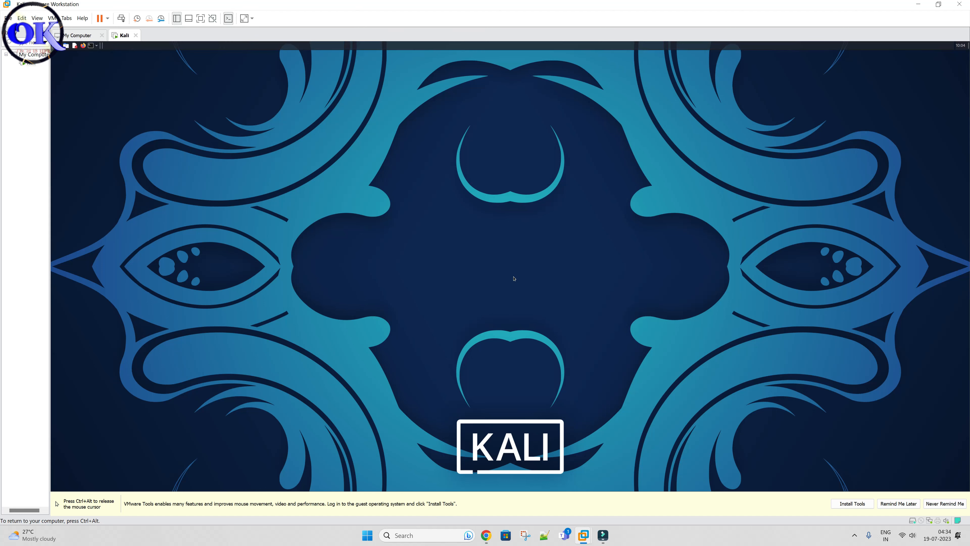